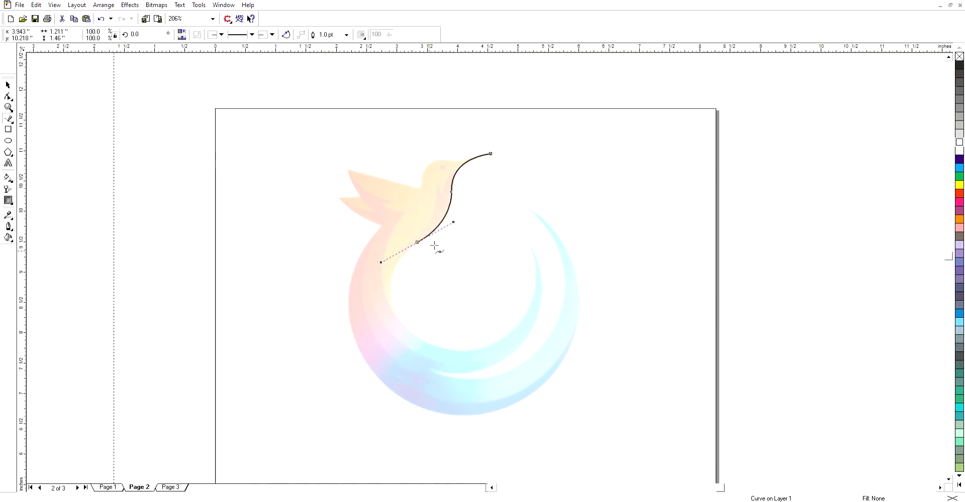
- Trace the inner edge of the bird's ring-shaped body from the belly around to the inner tail feather's tip with Bezier curves
{"action": "double_click", "coordinate": [421, 239]}
{"action": "left_click_drag", "start_coordinate": [417, 337], "coordinate": [479, 385]}
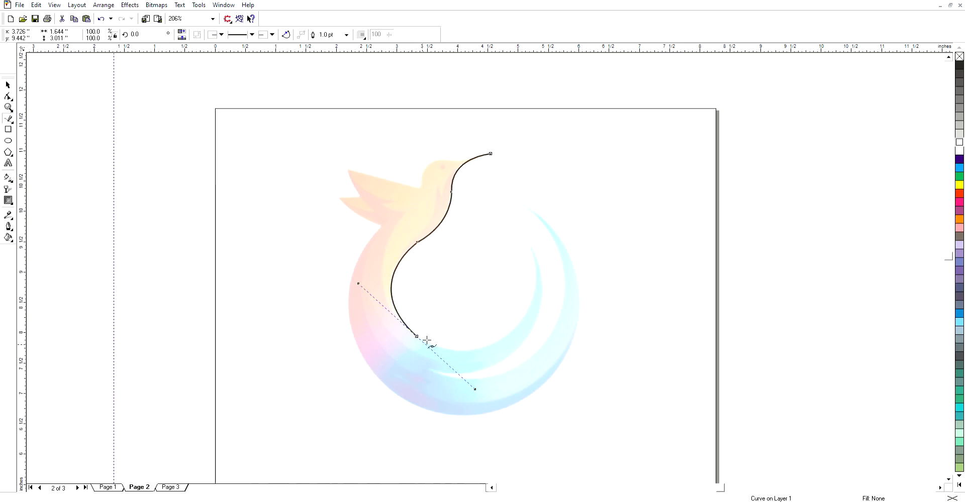
{"action": "left_click_drag", "start_coordinate": [518, 324], "coordinate": [569, 270]}
{"action": "double_click", "coordinate": [518, 324]}
{"action": "left_click_drag", "start_coordinate": [525, 239], "coordinate": [504, 186]}
{"action": "double_click", "coordinate": [528, 237]}
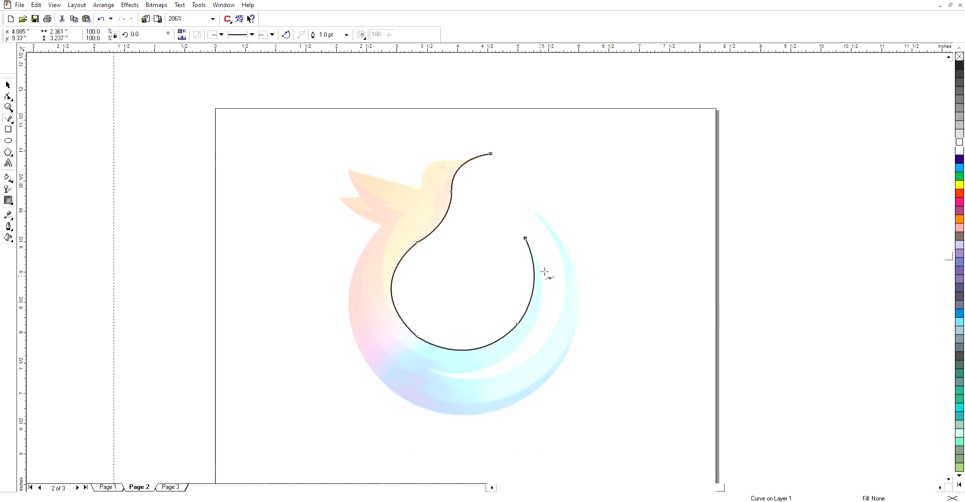
- Continue the outline from the inner tail feather's tip along its outer edge to the notch between the feathers
{"action": "mouse_move", "coordinate": [516, 351]}
{"action": "left_mouse_down"}
{"action": "mouse_move", "coordinate": [508, 375]}
{"action": "mouse_move", "coordinate": [466, 404]}
{"action": "left_mouse_up"}
{"action": "double_click", "coordinate": [517, 350]}
{"action": "left_click_drag", "start_coordinate": [428, 370], "coordinate": [372, 351]}
{"action": "left_click", "coordinate": [428, 370]}
- Trace the inner edge of the outer tail feather from the notch to its pointed tip
{"action": "left_click_drag", "start_coordinate": [544, 344], "coordinate": [584, 291]}
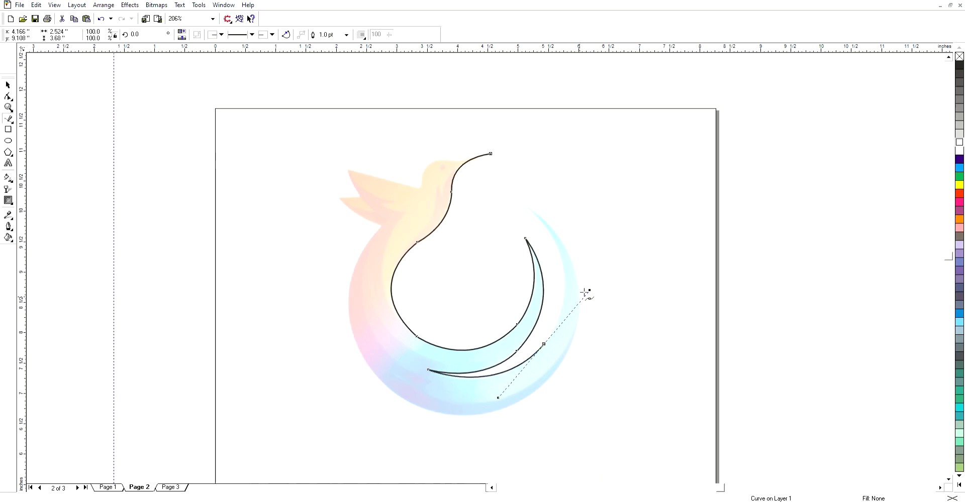
{"action": "left_click", "coordinate": [545, 344]}
{"action": "mouse_move", "coordinate": [506, 197]}
{"action": "left_mouse_down"}
{"action": "mouse_move", "coordinate": [437, 143]}
{"action": "mouse_move", "coordinate": [408, 137]}
{"action": "left_mouse_up"}
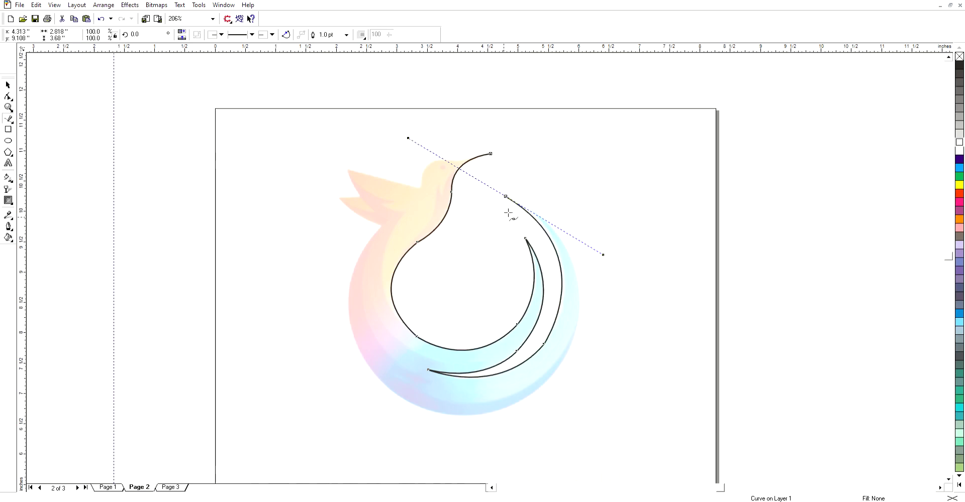
{"action": "left_click", "coordinate": [507, 193]}
- Trace the large outer arc from the outer feather's tip around the underside to the lower back of the bird
{"action": "mouse_move", "coordinate": [579, 329]}
{"action": "left_mouse_down"}
{"action": "mouse_move", "coordinate": [567, 457]}
{"action": "mouse_move", "coordinate": [562, 433]}
{"action": "left_mouse_up"}
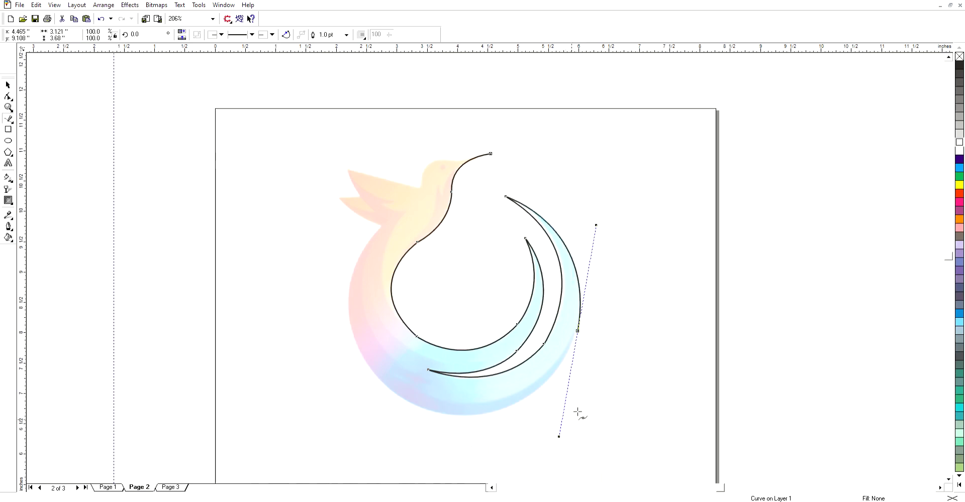
{"action": "left_click", "coordinate": [578, 330]}
{"action": "left_click_drag", "start_coordinate": [452, 416], "coordinate": [361, 405]}
{"action": "left_click", "coordinate": [453, 414]}
{"action": "left_click_drag", "start_coordinate": [350, 327], "coordinate": [331, 242]}
{"action": "left_click", "coordinate": [350, 327]}
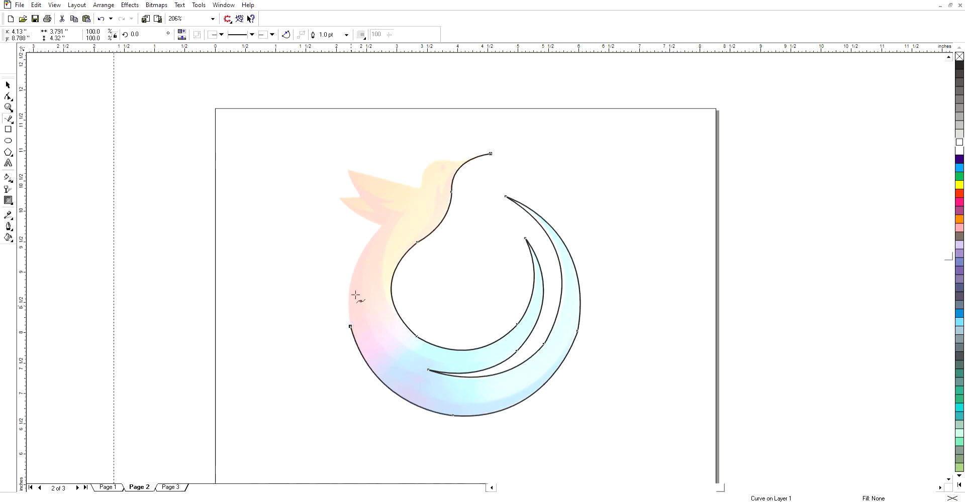
- Trace the back up to the wing base, around both wing tips, and along the upper wing edge to the neck
{"action": "left_click_drag", "start_coordinate": [383, 226], "coordinate": [430, 184]}
{"action": "left_click", "coordinate": [382, 226]}
{"action": "left_click_drag", "start_coordinate": [340, 197], "coordinate": [329, 178]}
{"action": "left_click", "coordinate": [340, 197]}
{"action": "left_click", "coordinate": [359, 197]}
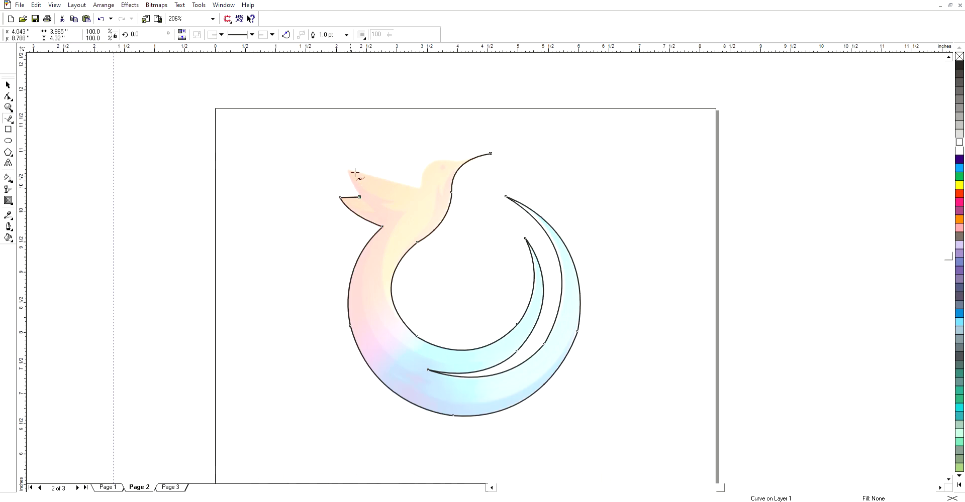
{"action": "left_click_drag", "start_coordinate": [348, 169], "coordinate": [347, 150]}
{"action": "left_click", "coordinate": [348, 169]}
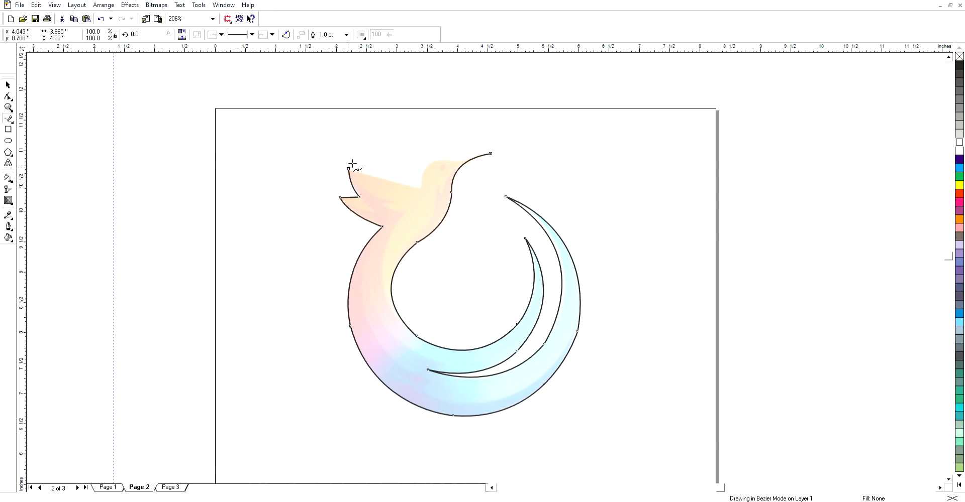
{"action": "left_click", "coordinate": [420, 188]}
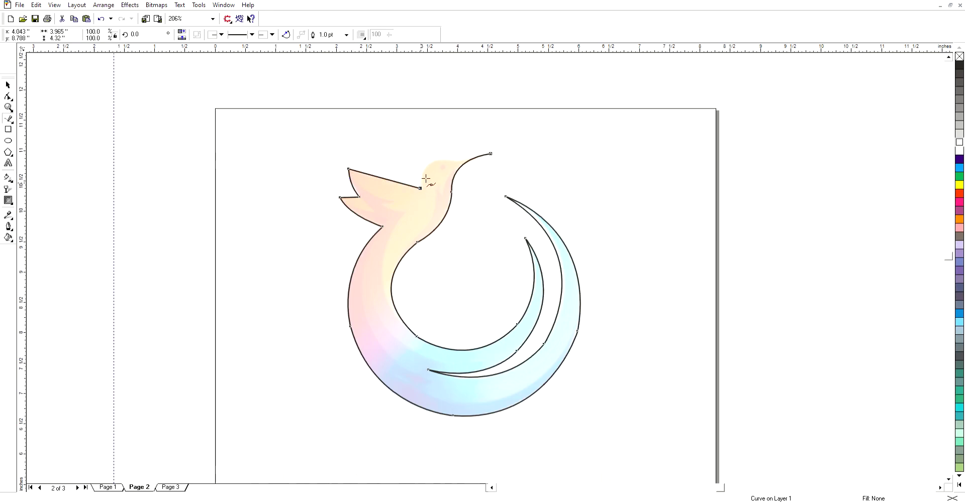
- Trace the head's curve over the crown and along the upper beak, ending just short of the beak tip
{"action": "left_click_drag", "start_coordinate": [451, 160], "coordinate": [485, 151]}
{"action": "double_click", "coordinate": [450, 160]}
{"action": "double_click", "coordinate": [476, 155]}
{"action": "key", "text": "F10"}
{"action": "left_click_drag", "start_coordinate": [476, 156], "coordinate": [491, 154]}
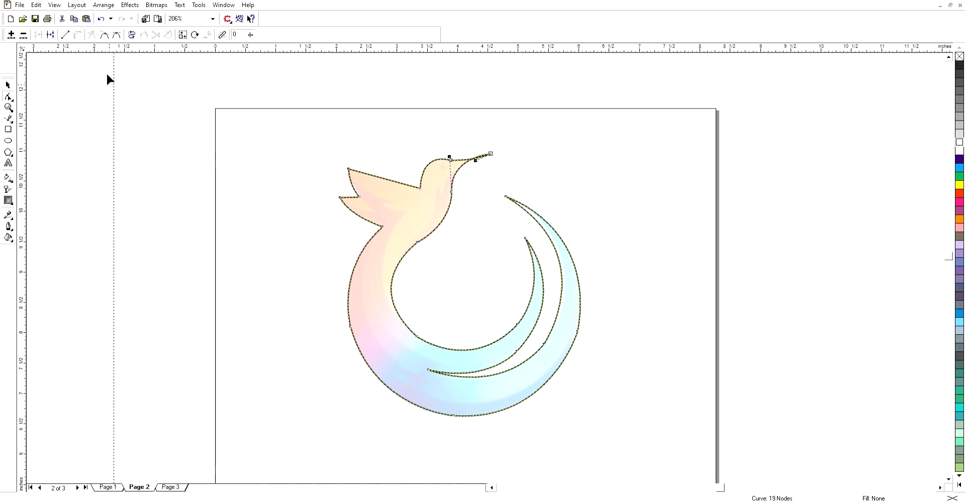
{"action": "left_click", "coordinate": [8, 84]}
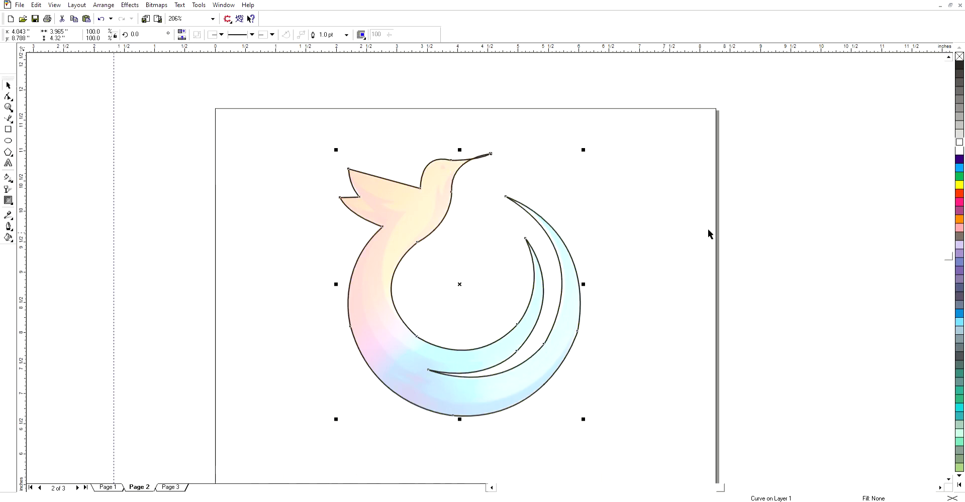
{"action": "key", "text": "ctrl+z"}
- Close the bird outline by continuing the open end of the upper beak to the beak tip with the Bezier tool
{"action": "left_click", "coordinate": [877, 233]}
{"action": "left_click", "coordinate": [8, 115]}
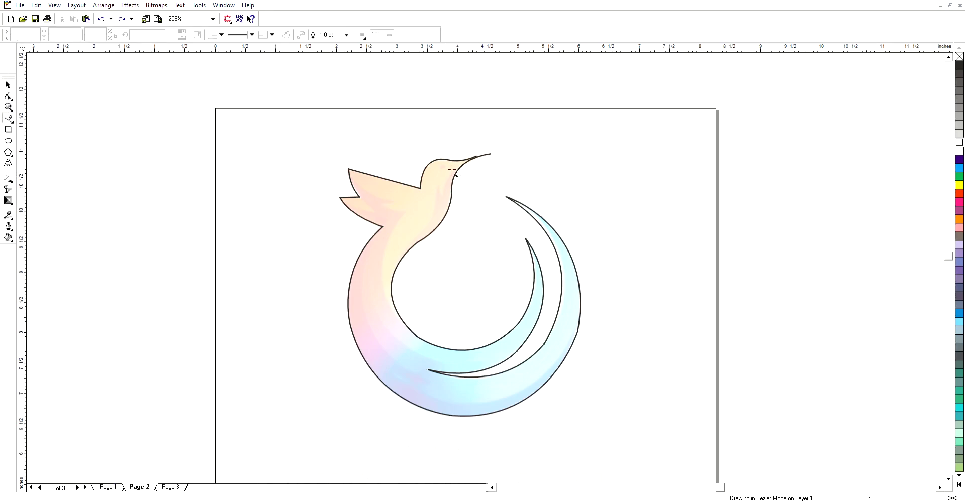
{"action": "left_click", "coordinate": [8, 96]}
{"action": "left_click", "coordinate": [445, 159]}
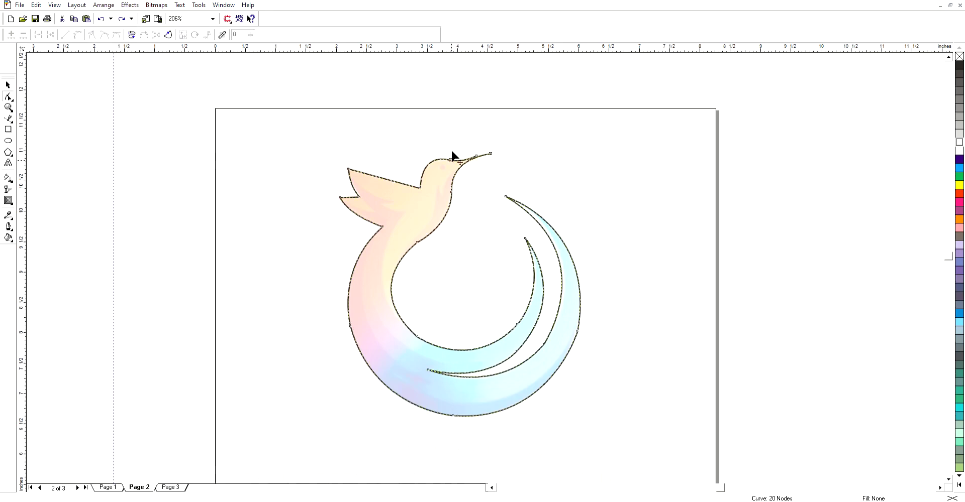
{"action": "left_click", "coordinate": [8, 119]}
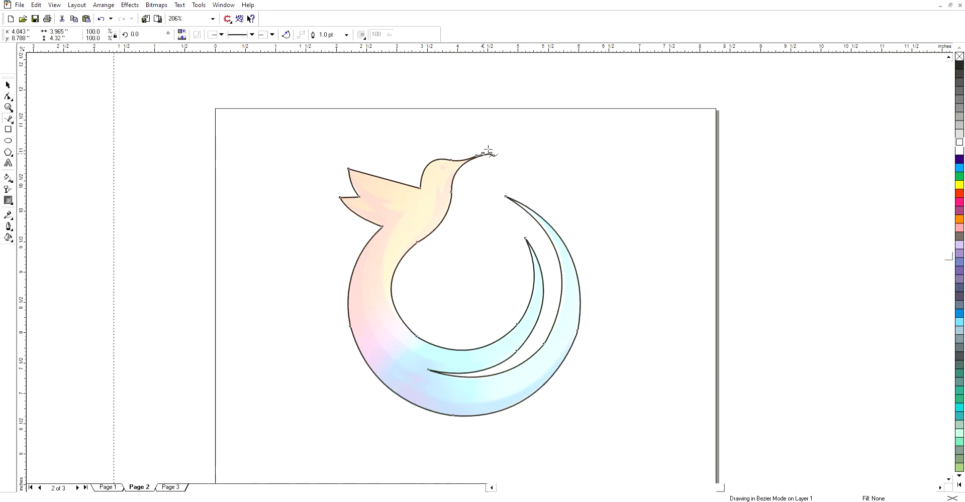
{"action": "left_click", "coordinate": [8, 96]}
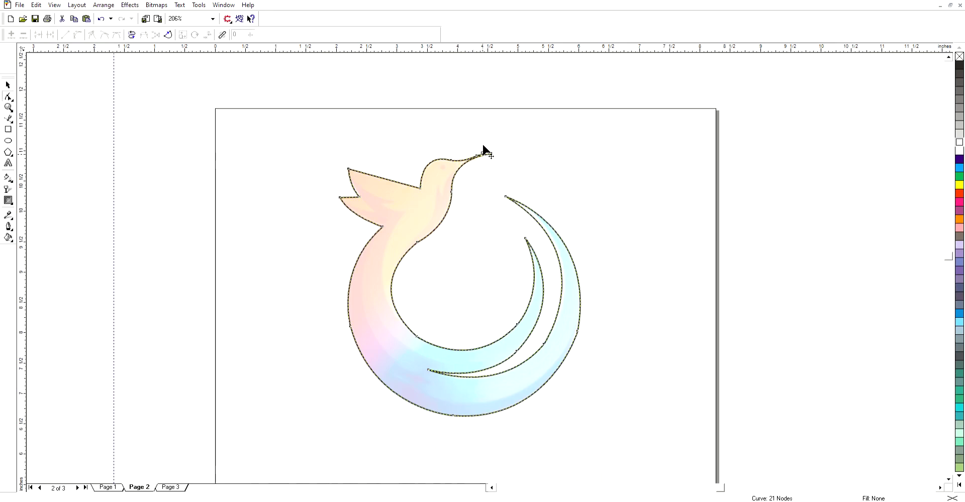
{"action": "left_click", "coordinate": [8, 85]}
{"action": "left_click", "coordinate": [724, 206]}
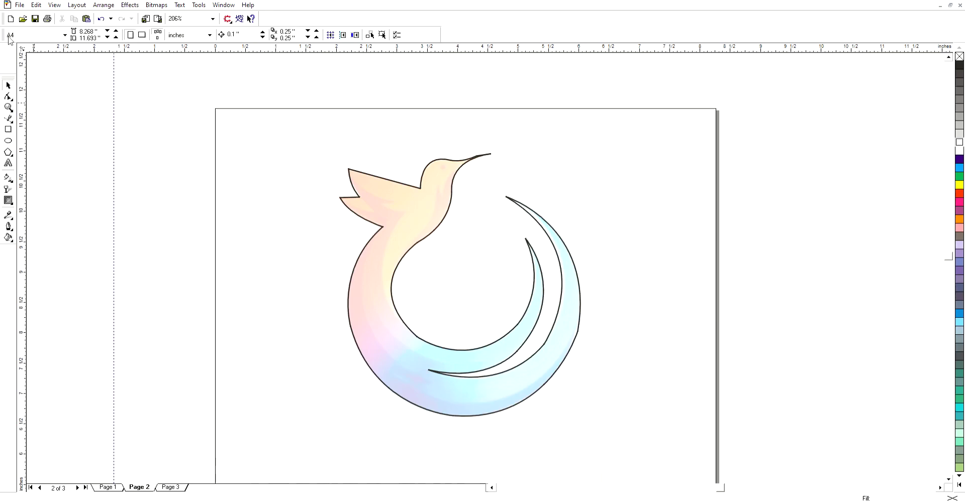
- Draw the throat marking's inner line with Bezier curves from the beak base through the pointed throat notch to the belly
{"action": "left_click", "coordinate": [8, 119]}
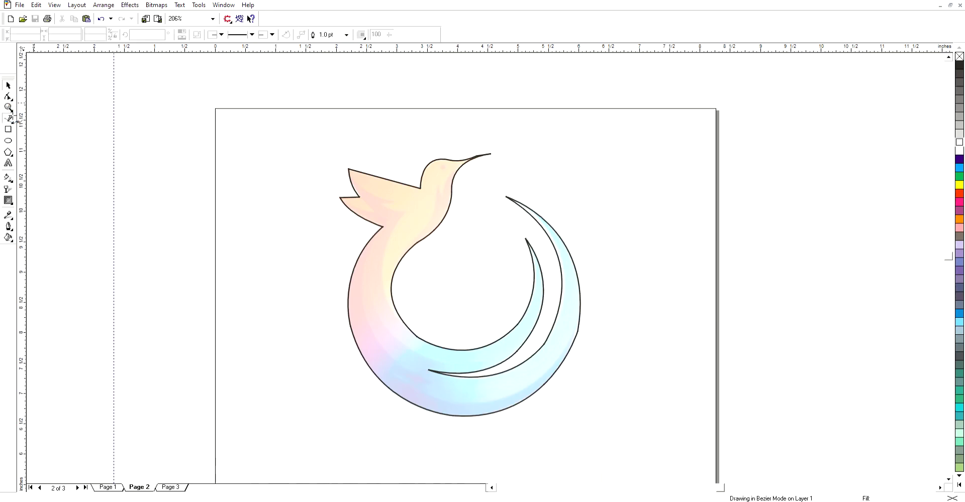
{"action": "left_click", "coordinate": [461, 167]}
{"action": "left_click_drag", "start_coordinate": [442, 198], "coordinate": [443, 217]}
{"action": "double_click", "coordinate": [442, 197]}
{"action": "left_click_drag", "start_coordinate": [438, 178], "coordinate": [439, 226]}
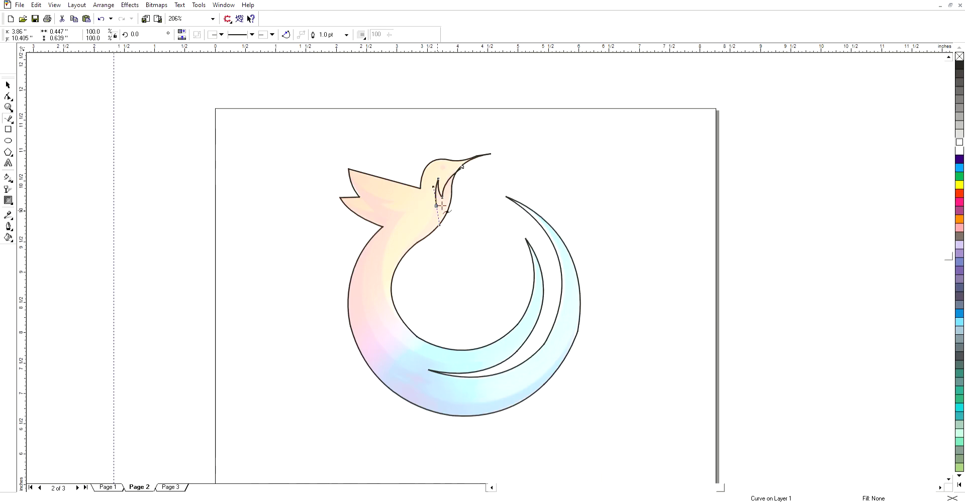
{"action": "double_click", "coordinate": [437, 205]}
{"action": "left_click_drag", "start_coordinate": [411, 246], "coordinate": [382, 268]}
- Close the throat shape with straight segments running outside the bird's chest back to the beak base
{"action": "left_click", "coordinate": [444, 242]}
{"action": "left_click", "coordinate": [471, 206]}
{"action": "left_click", "coordinate": [478, 185]}
{"action": "left_click", "coordinate": [463, 167]}
- Intersect the throat shape with the bird outline and delete the original throat shape
{"action": "key", "text": "space"}
{"action": "left_click", "coordinate": [487, 148], "text": "shift"}
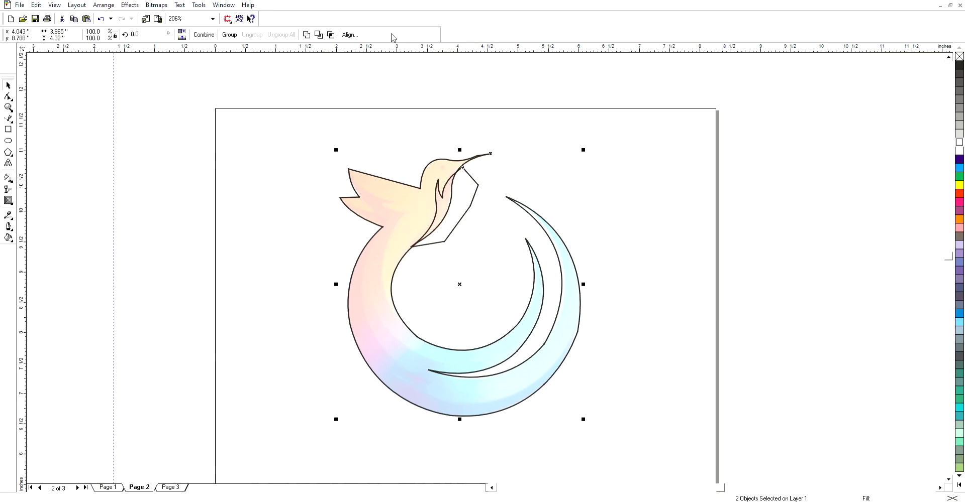
{"action": "left_click", "coordinate": [330, 34]}
{"action": "left_click", "coordinate": [759, 191]}
{"action": "left_click", "coordinate": [476, 184]}
{"action": "key", "text": "Delete"}
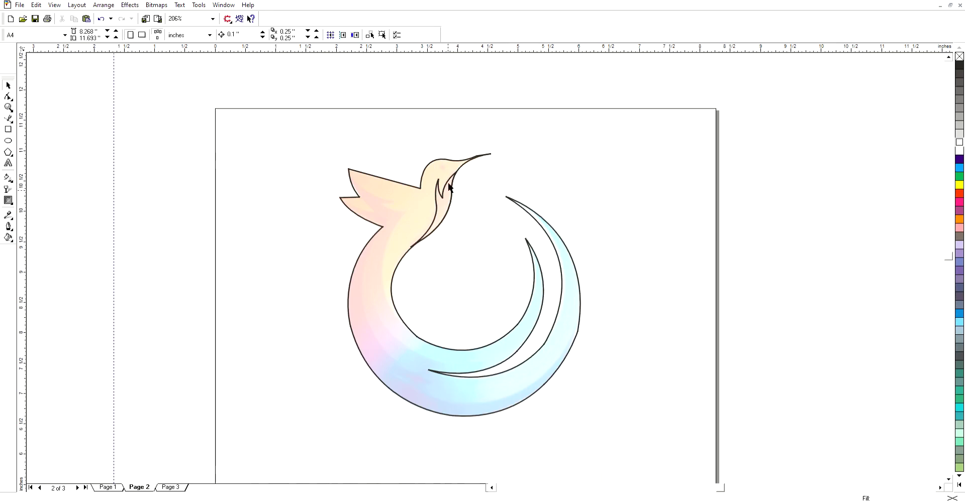
- Save the drawing after test-moving the throat piece and restoring its position
{"action": "left_click", "coordinate": [446, 190]}
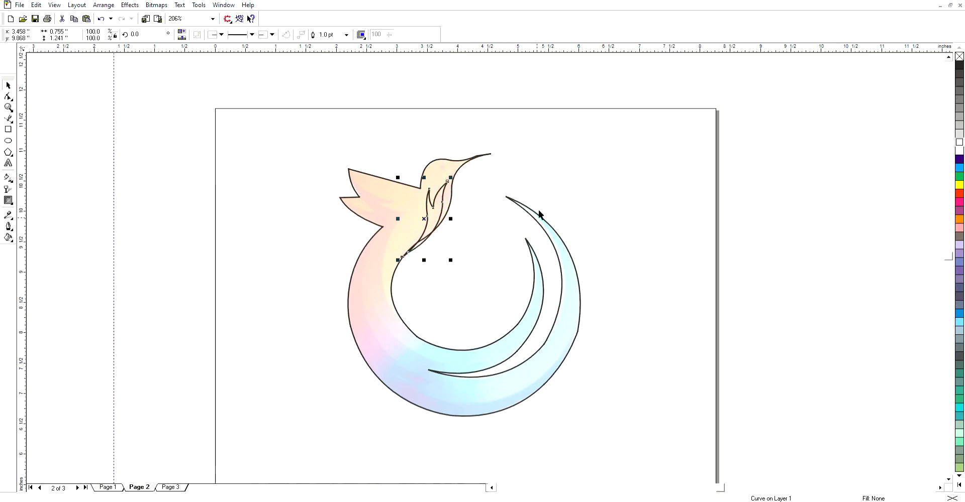
{"action": "left_click", "coordinate": [715, 221]}
{"action": "left_click", "coordinate": [35, 19]}
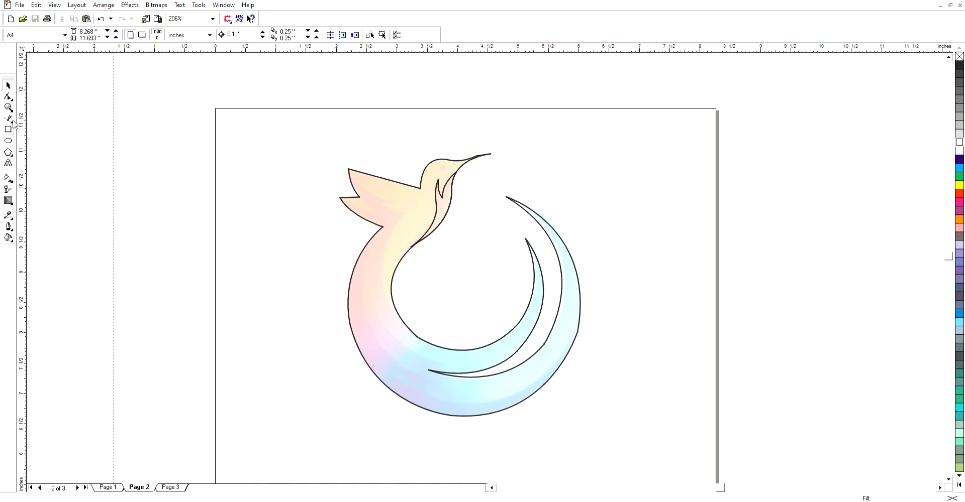
- Draw a Bezier curve from the upper wing tip through the wing's feather notch and down the body to the ring's inner edge
{"action": "key", "text": "F5"}
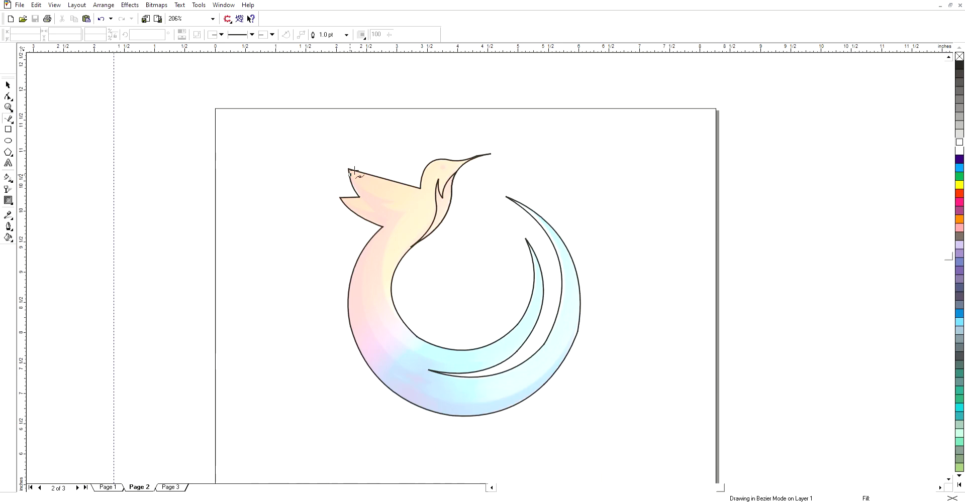
{"action": "mouse_move", "coordinate": [396, 201]}
{"action": "left_mouse_down"}
{"action": "mouse_move", "coordinate": [427, 200]}
{"action": "mouse_move", "coordinate": [373, 193]}
{"action": "mouse_move", "coordinate": [438, 203]}
{"action": "mouse_move", "coordinate": [430, 206]}
{"action": "left_mouse_up"}
{"action": "double_click", "coordinate": [406, 210]}
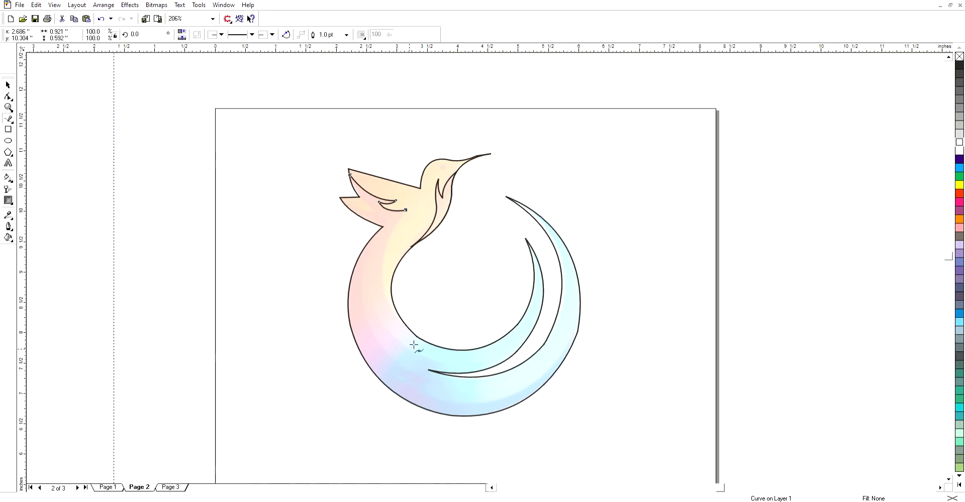
{"action": "mouse_move", "coordinate": [424, 341]}
{"action": "left_mouse_down"}
{"action": "mouse_move", "coordinate": [461, 349]}
{"action": "mouse_move", "coordinate": [507, 381]}
{"action": "left_mouse_up"}
{"action": "left_click", "coordinate": [434, 338]}
{"action": "left_click", "coordinate": [7, 85]}
{"action": "left_click", "coordinate": [163, 205]}
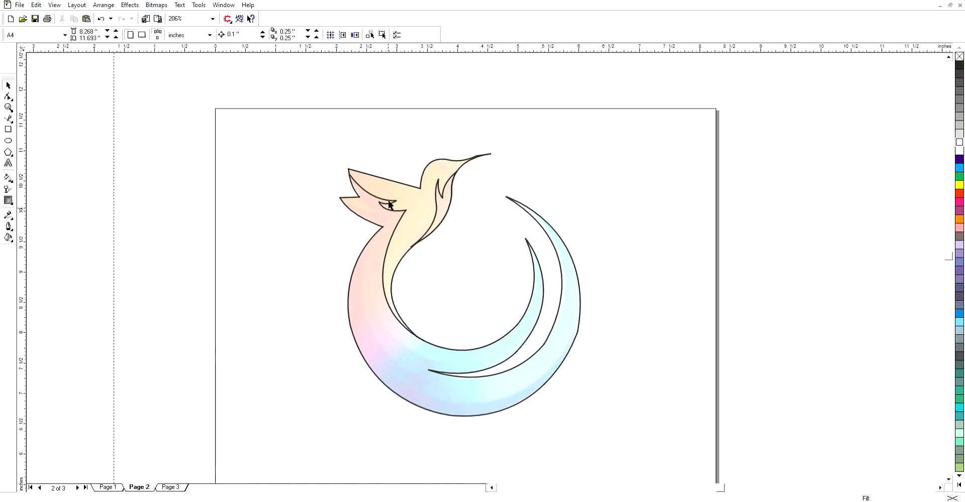
{"action": "left_click_drag", "start_coordinate": [388, 202], "coordinate": [384, 202]}
{"action": "key", "text": "ctrl+z"}
{"action": "left_click", "coordinate": [818, 310]}
{"action": "left_click", "coordinate": [388, 197]}
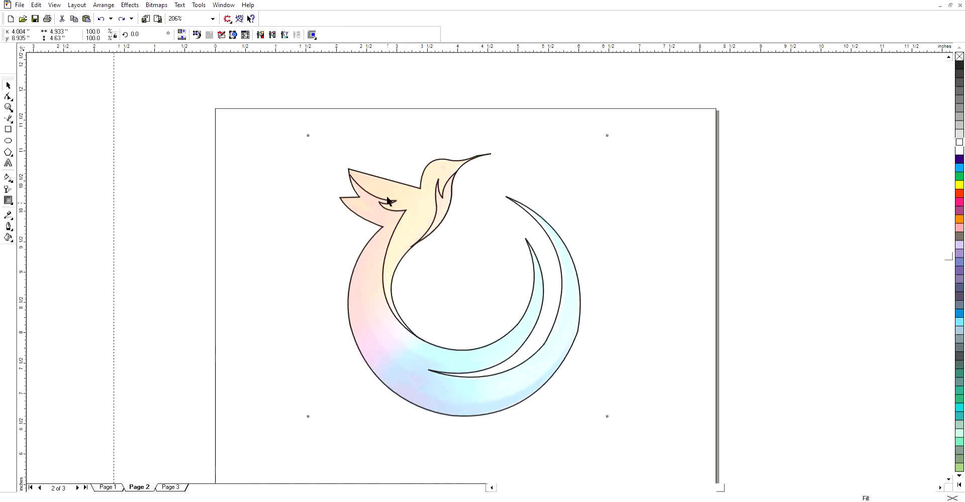
{"action": "left_click", "coordinate": [389, 196]}
{"action": "left_click", "coordinate": [390, 196], "text": "alt"}
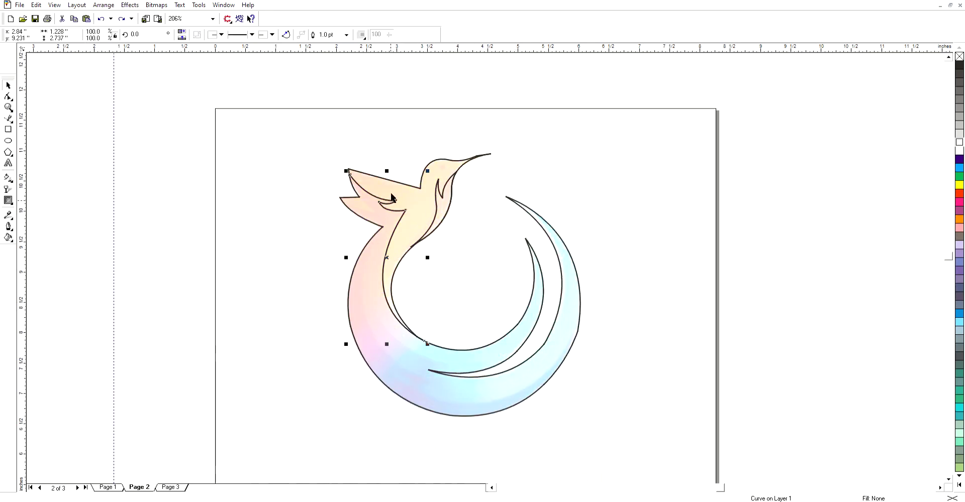
{"action": "left_click_drag", "start_coordinate": [392, 197], "coordinate": [385, 187]}
{"action": "key", "text": "ctrl+z"}
- Extend the wing curve from the upper wing tip through the feather notch to the lower wing tip and around to the wing base
{"action": "left_click", "coordinate": [9, 116]}
{"action": "left_click", "coordinate": [350, 173]}
{"action": "left_click_drag", "start_coordinate": [372, 208], "coordinate": [396, 227]}
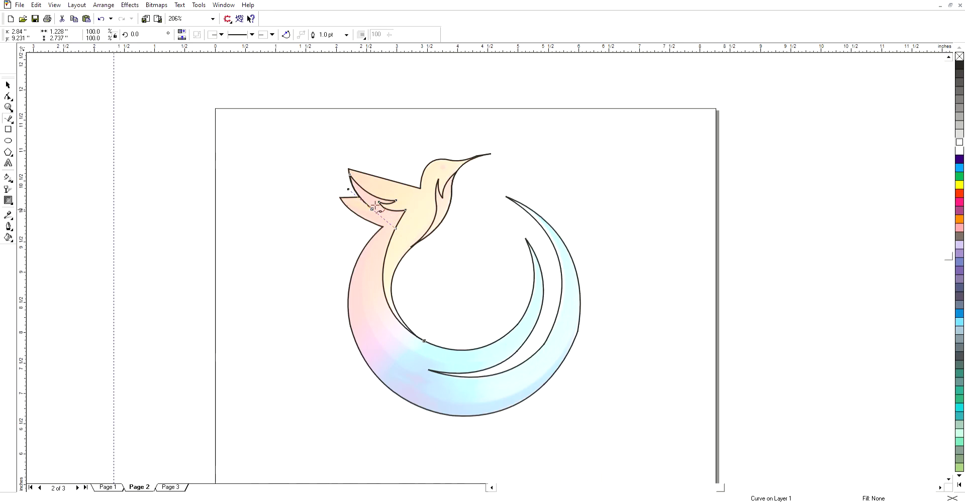
{"action": "left_click_drag", "start_coordinate": [342, 201], "coordinate": [329, 188]}
{"action": "double_click", "coordinate": [343, 202]}
{"action": "left_click", "coordinate": [355, 227]}
{"action": "left_click", "coordinate": [382, 225]}
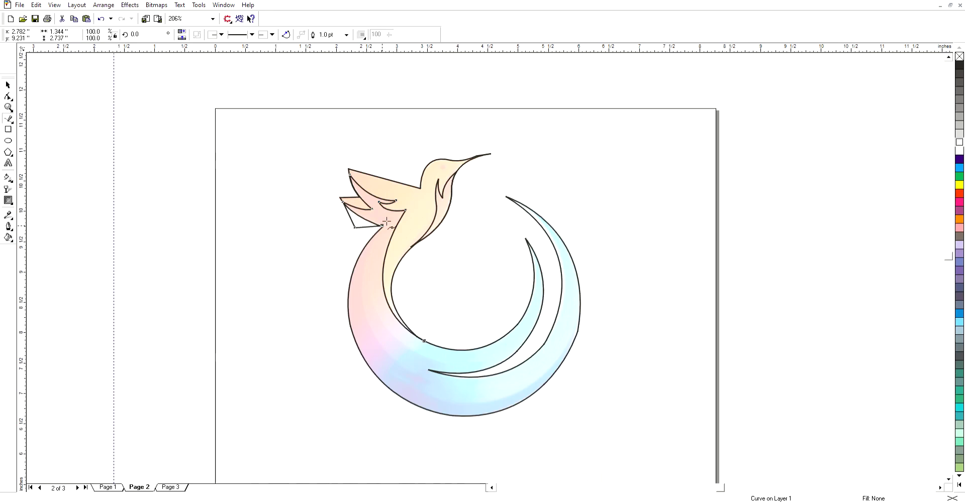
- Continue the curve from the wing base along the body ring and inner tail feather to a point beyond the feather's tip
{"action": "left_click_drag", "start_coordinate": [441, 357], "coordinate": [545, 384]}
{"action": "double_click", "coordinate": [444, 356]}
{"action": "mouse_move", "coordinate": [540, 290]}
{"action": "left_mouse_down"}
{"action": "mouse_move", "coordinate": [572, 194]}
{"action": "mouse_move", "coordinate": [562, 203]}
{"action": "left_mouse_up"}
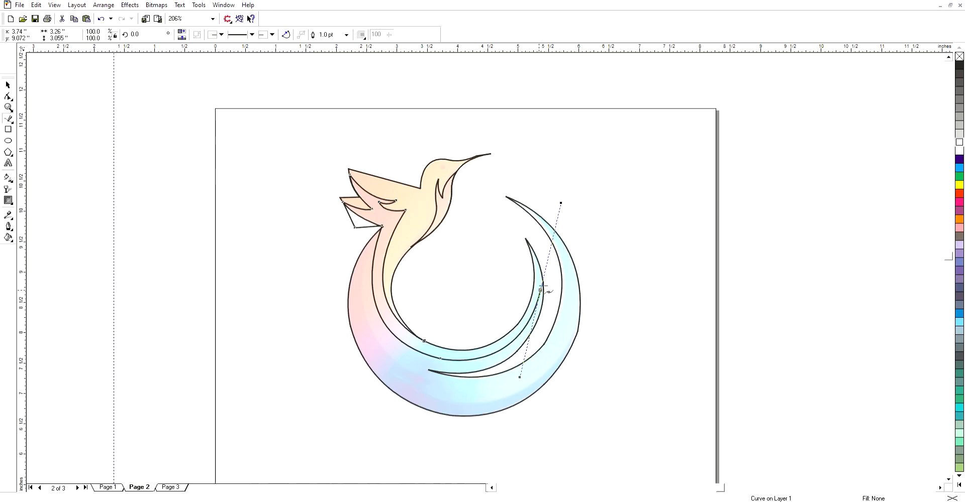
{"action": "left_click_drag", "start_coordinate": [511, 219], "coordinate": [488, 195]}
{"action": "double_click", "coordinate": [513, 216]}
- Close the shape with straight segments through the ring's empty interior back to its start and give it a red outline
{"action": "left_click", "coordinate": [486, 316]}
{"action": "left_click", "coordinate": [430, 335]}
{"action": "left_click", "coordinate": [424, 341]}
{"action": "left_click", "coordinate": [9, 84]}
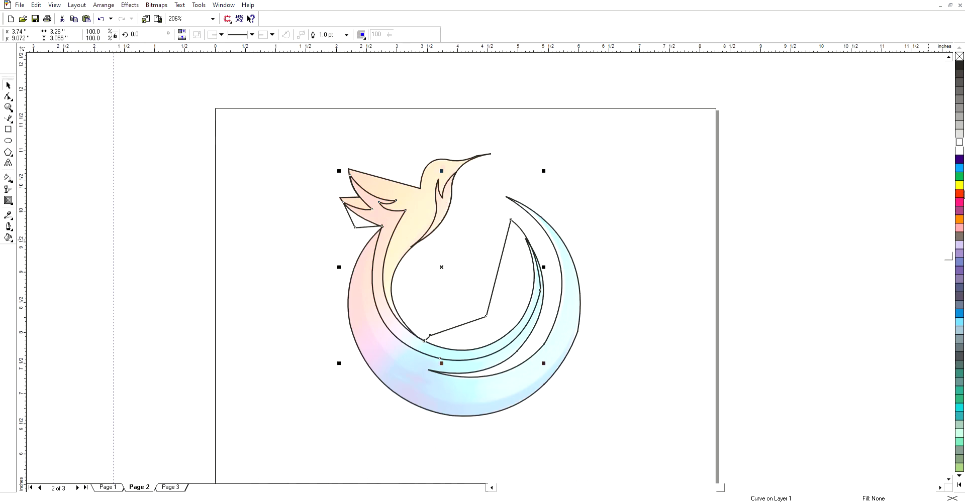
{"action": "right_click", "coordinate": [959, 194]}
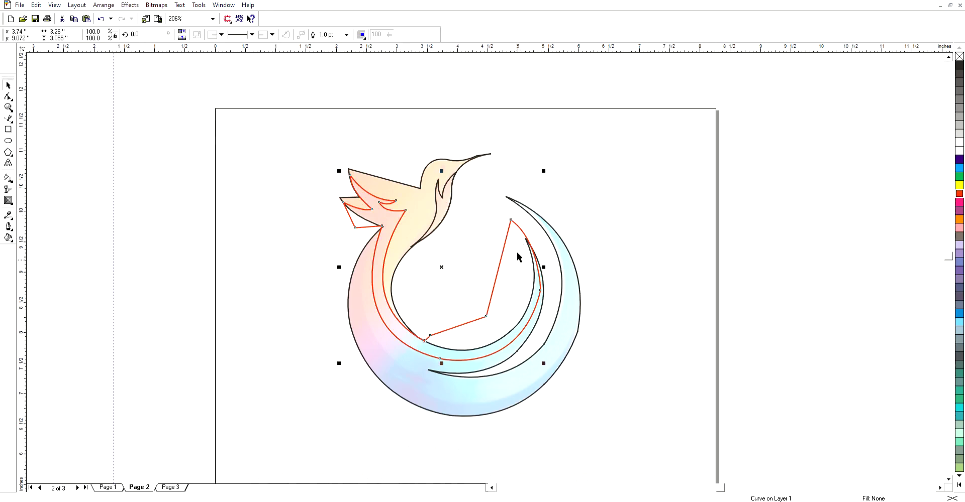
- Intersect the red shape with the bird outline and move the red original aside from the bird
{"action": "left_click", "coordinate": [444, 156], "text": "shift"}
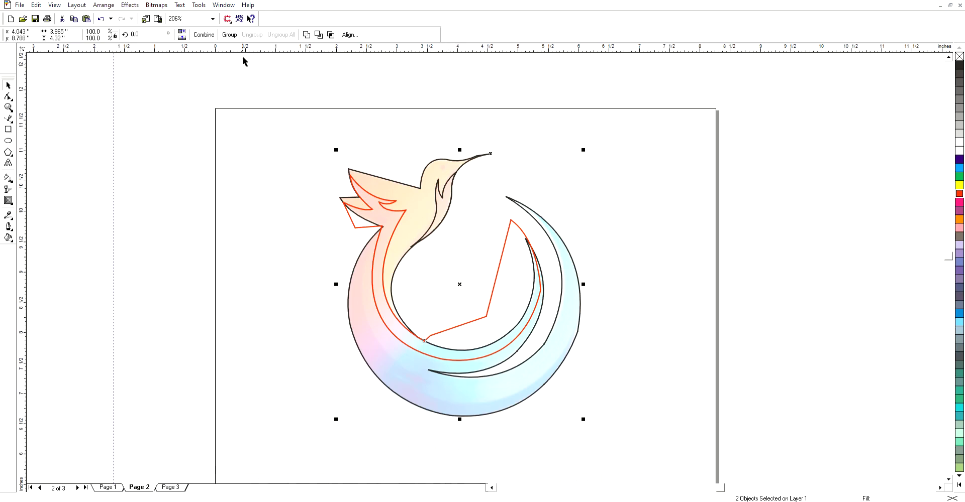
{"action": "left_click", "coordinate": [330, 35]}
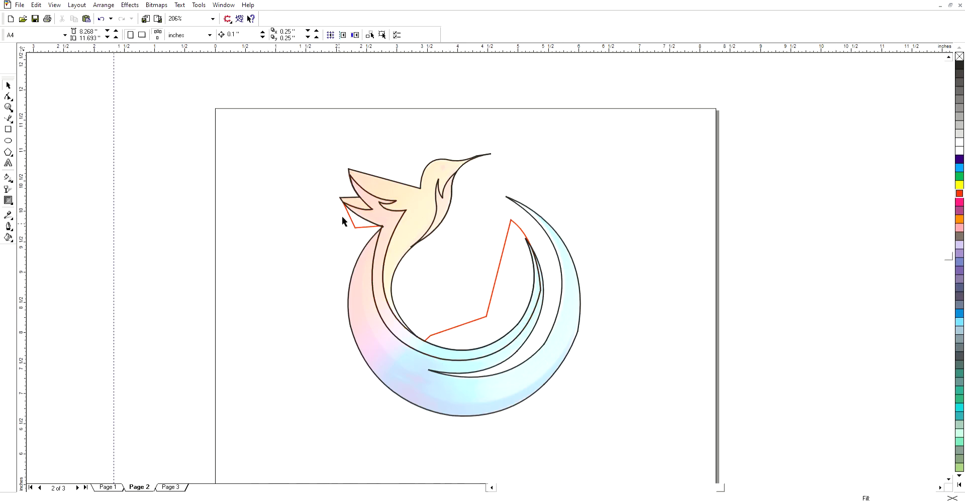
{"action": "left_click_drag", "start_coordinate": [353, 221], "coordinate": [312, 233]}
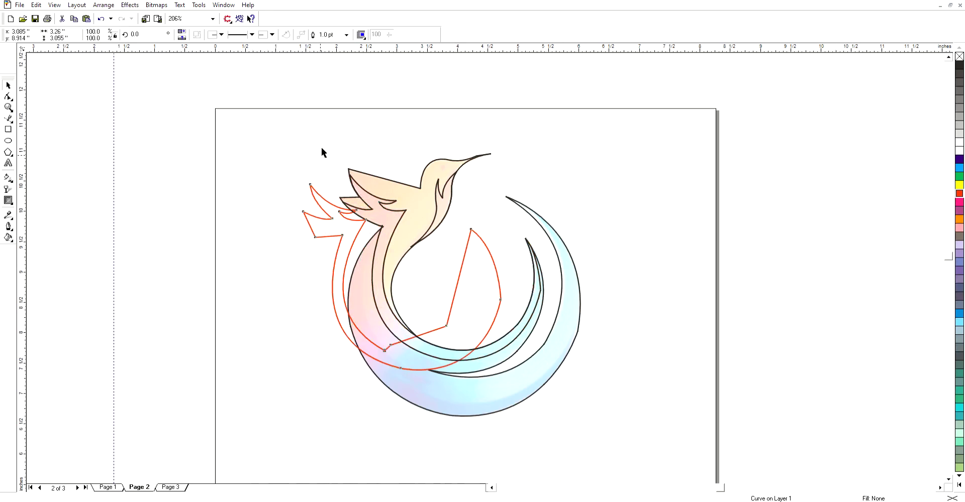
- Delete the red-outlined original and fill the intersected wing-and-inner-feather shape with red
{"action": "key", "text": "Delete"}
{"action": "left_click", "coordinate": [410, 210]}
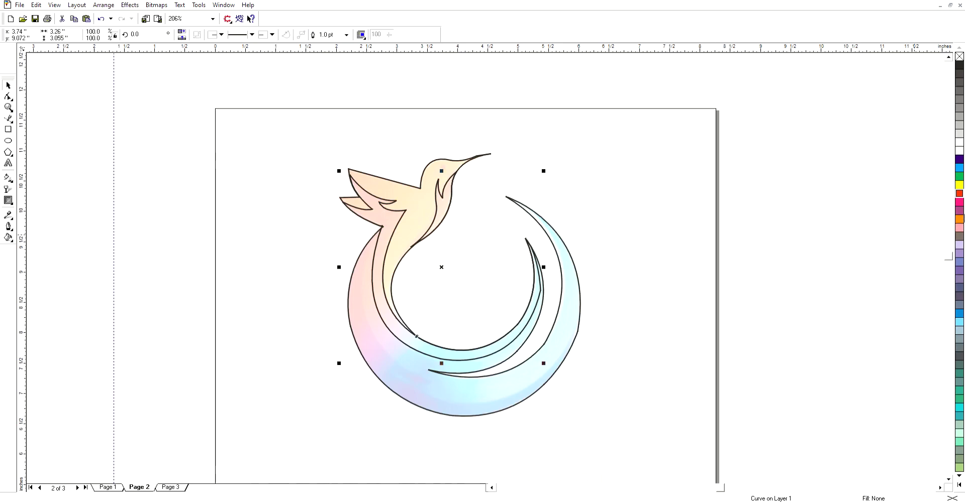
{"action": "left_click", "coordinate": [959, 193]}
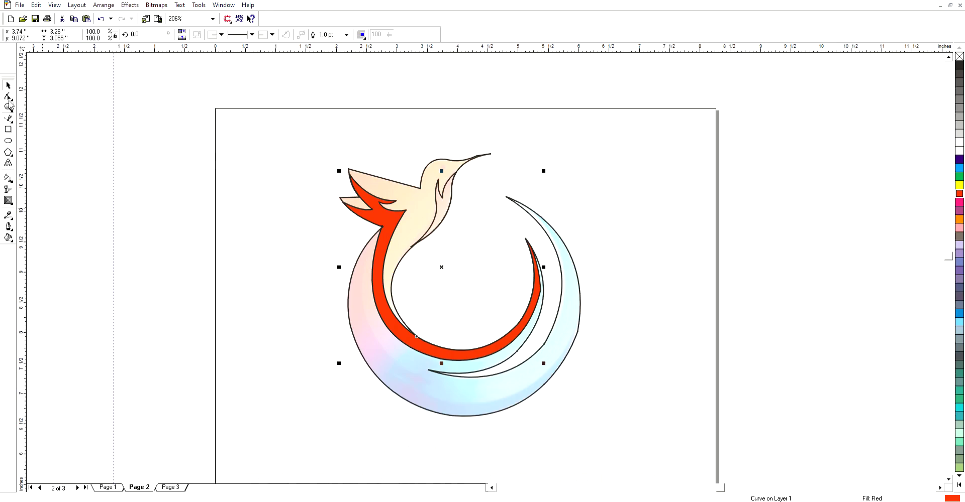
- Delete the surplus node on the outer edge of the red inner tail feather near its tip to smooth the curve
{"action": "key", "text": "F10"}
{"action": "left_click", "coordinate": [542, 285]}
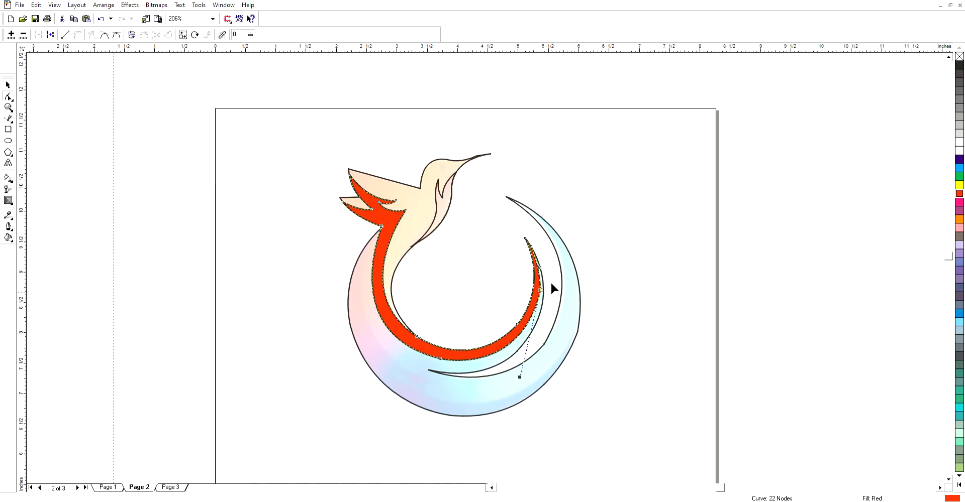
{"action": "scroll", "coordinate": [551, 283], "scroll_direction": "down", "scroll_amount": 2}
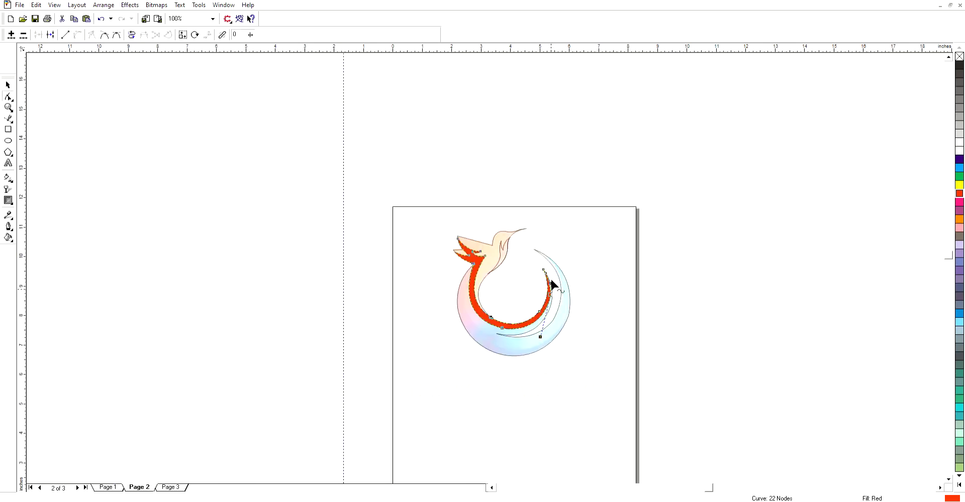
{"action": "left_click", "coordinate": [8, 107]}
{"action": "left_click_drag", "start_coordinate": [388, 202], "coordinate": [708, 402]}
{"action": "left_click", "coordinate": [8, 96]}
{"action": "left_click_drag", "start_coordinate": [569, 237], "coordinate": [557, 249]}
{"action": "key", "text": "Delete"}
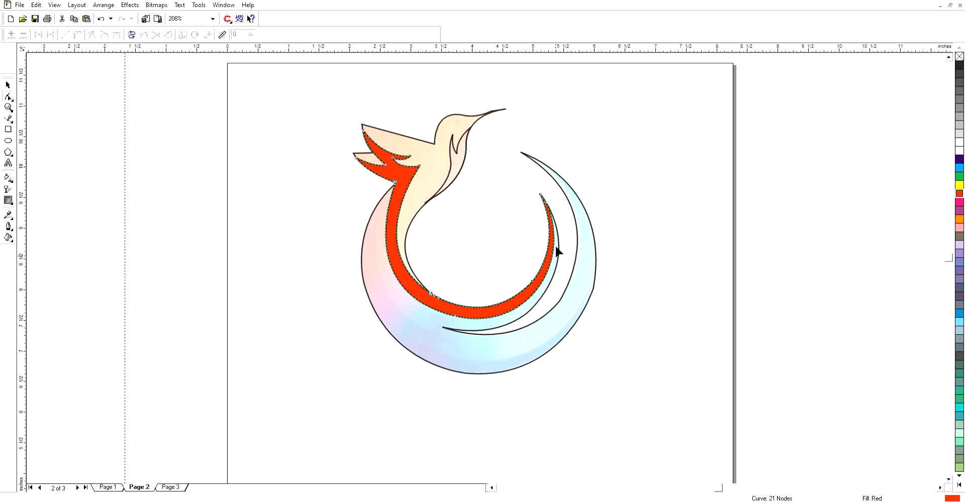
{"action": "left_click", "coordinate": [8, 85]}
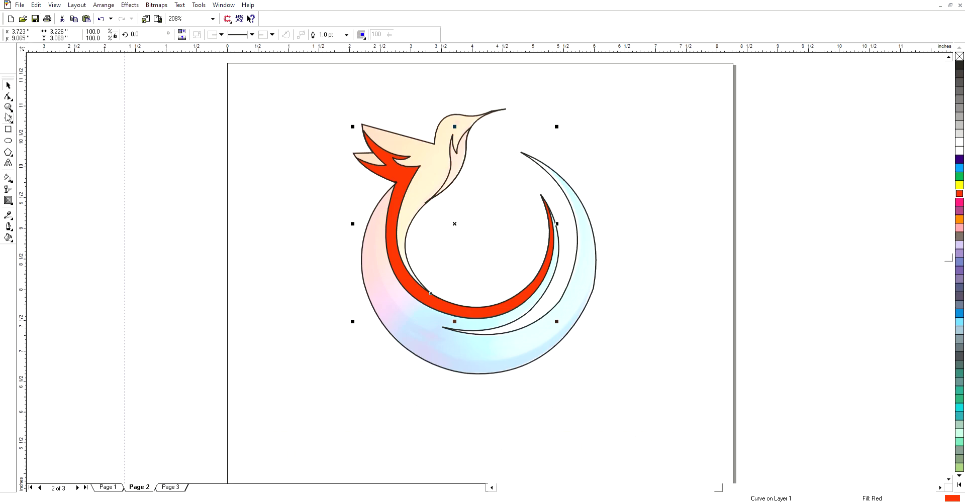
- Draw a small round eye on the bird's head and fill it with red
{"action": "left_click", "coordinate": [8, 140]}
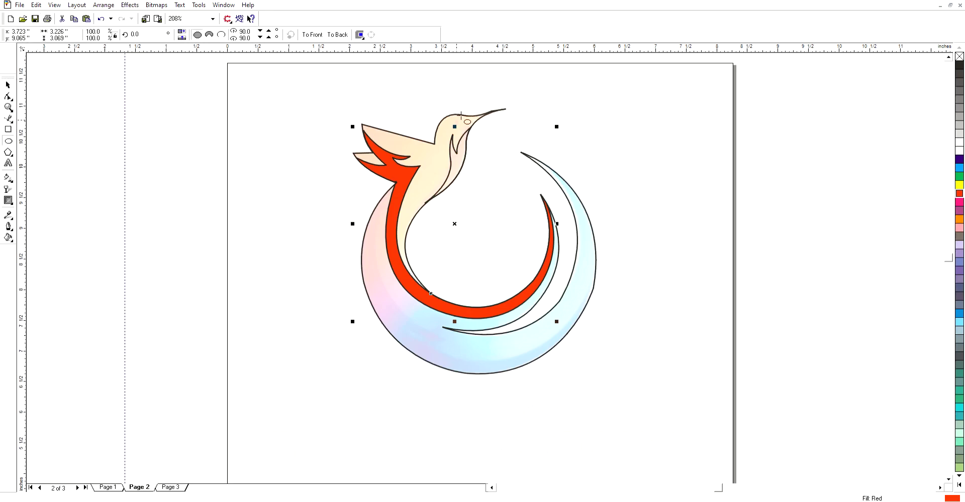
{"action": "left_click_drag", "start_coordinate": [449, 116], "coordinate": [465, 131]}
{"action": "key", "text": "space"}
{"action": "left_click", "coordinate": [959, 193]}
{"action": "left_click", "coordinate": [782, 224]}
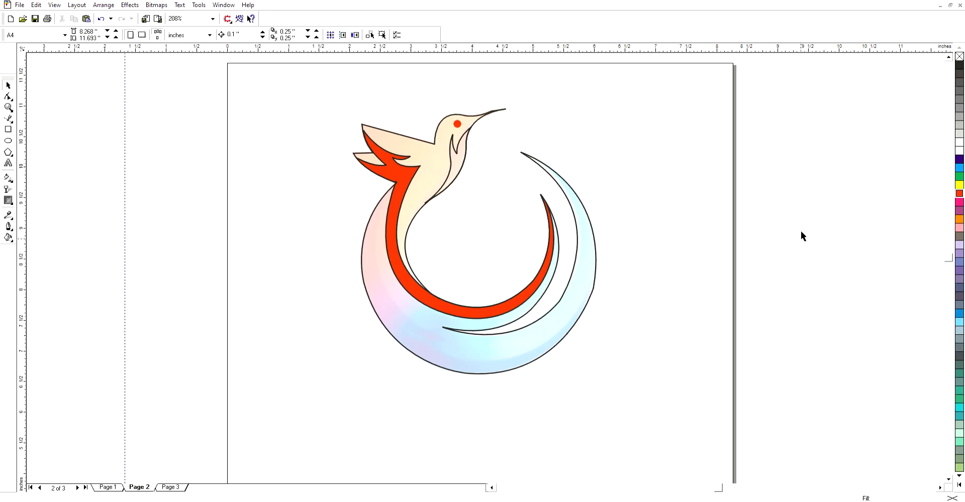
- Delete one surplus node each from the ring's outer edge and the inner edge of the outer feather, and save the drawing
{"action": "left_click", "coordinate": [592, 285]}
{"action": "left_click", "coordinate": [8, 97]}
{"action": "left_click", "coordinate": [593, 288]}
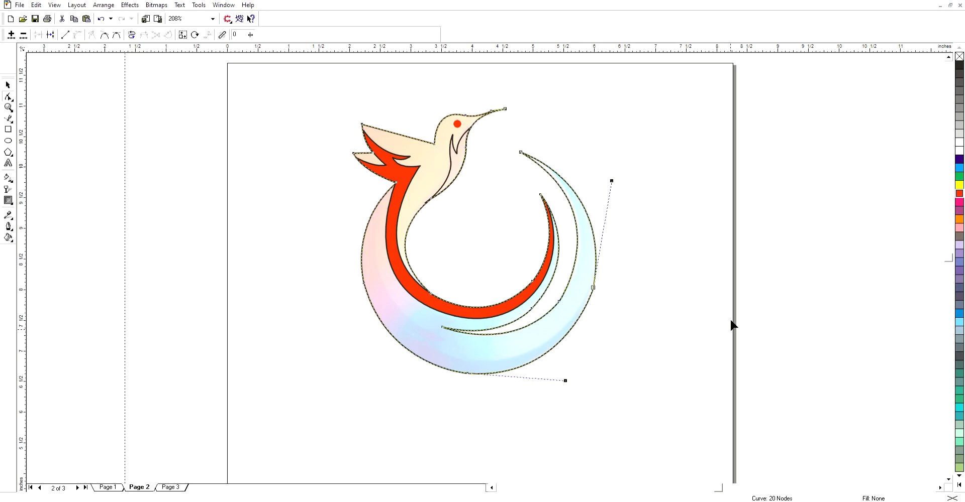
{"action": "key", "text": "Delete"}
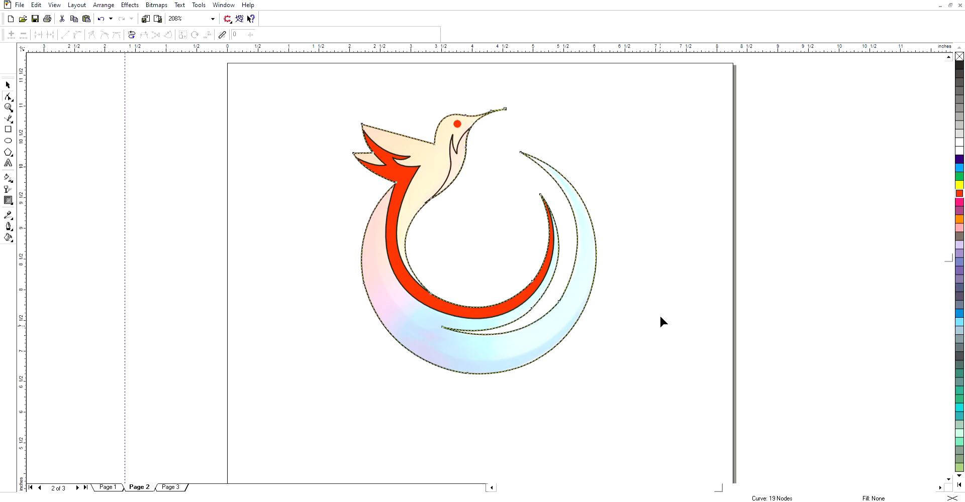
{"action": "left_click_drag", "start_coordinate": [552, 310], "coordinate": [553, 311]}
{"action": "key", "text": "Delete"}
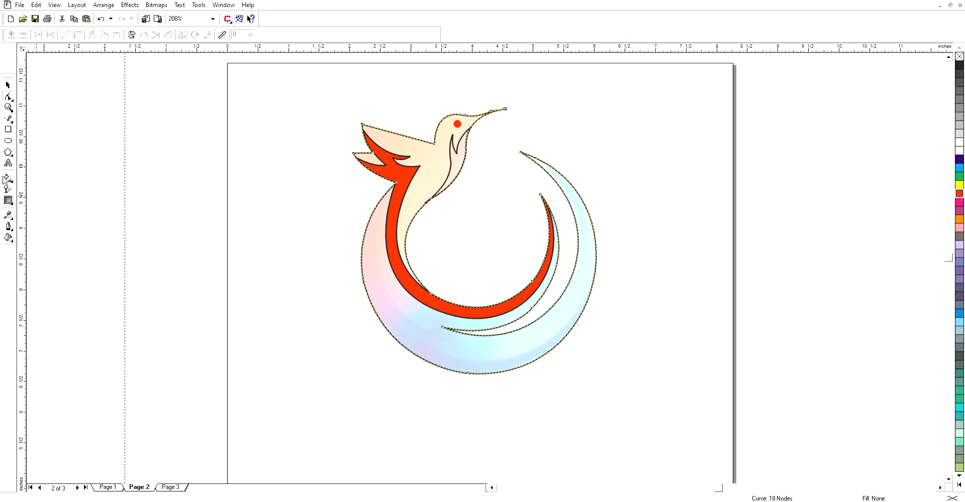
{"action": "left_click", "coordinate": [8, 85]}
{"action": "left_click", "coordinate": [727, 199]}
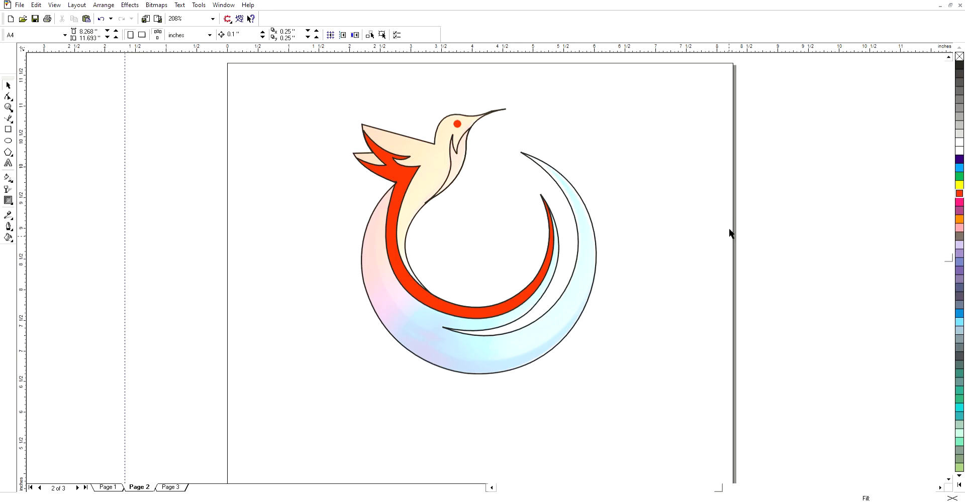
{"action": "left_click", "coordinate": [35, 19]}
- Draw a Bezier curve from the red body down the ring, through a feather notch and along the ring's base past its outer edge
{"action": "left_click", "coordinate": [9, 119]}
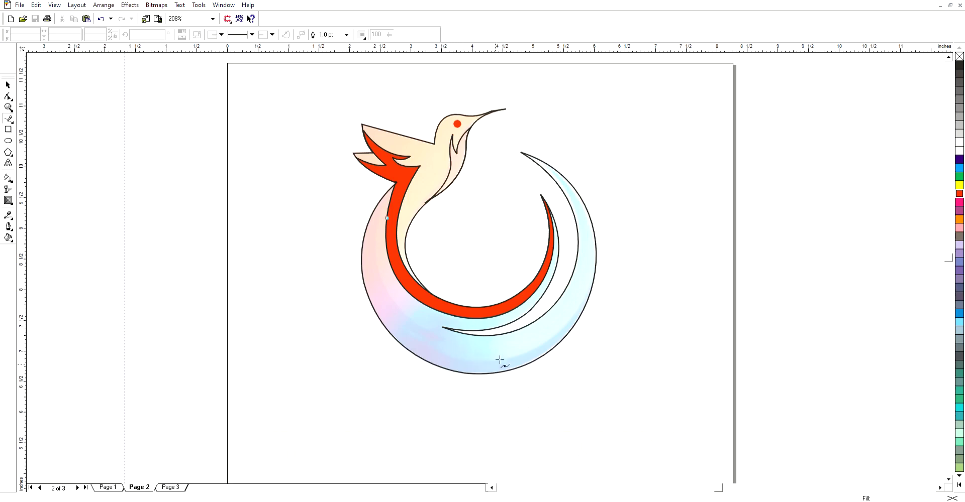
{"action": "left_click_drag", "start_coordinate": [445, 336], "coordinate": [535, 361]}
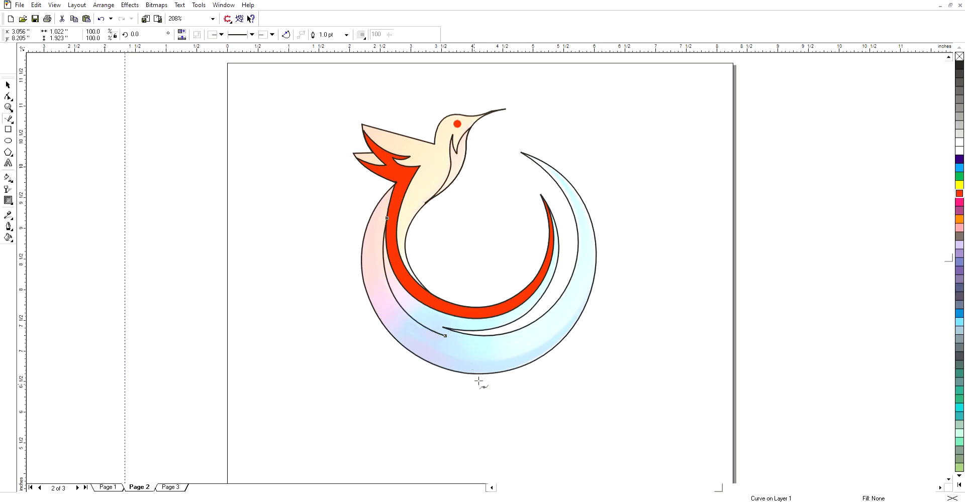
{"action": "left_click_drag", "start_coordinate": [400, 327], "coordinate": [382, 311]}
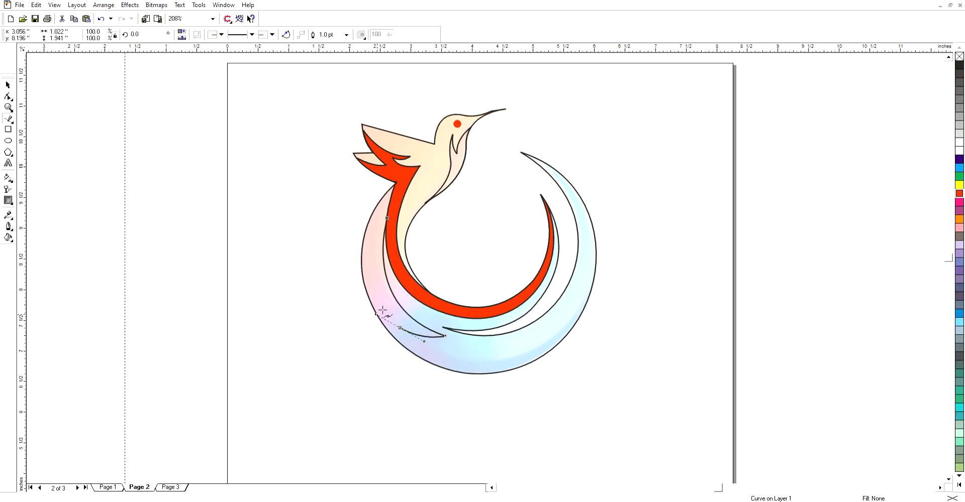
{"action": "left_click_drag", "start_coordinate": [595, 280], "coordinate": [693, 126]}
{"action": "key", "text": "ctrl+z"}
{"action": "left_click", "coordinate": [405, 322]}
{"action": "left_click_drag", "start_coordinate": [518, 355], "coordinate": [601, 331]}
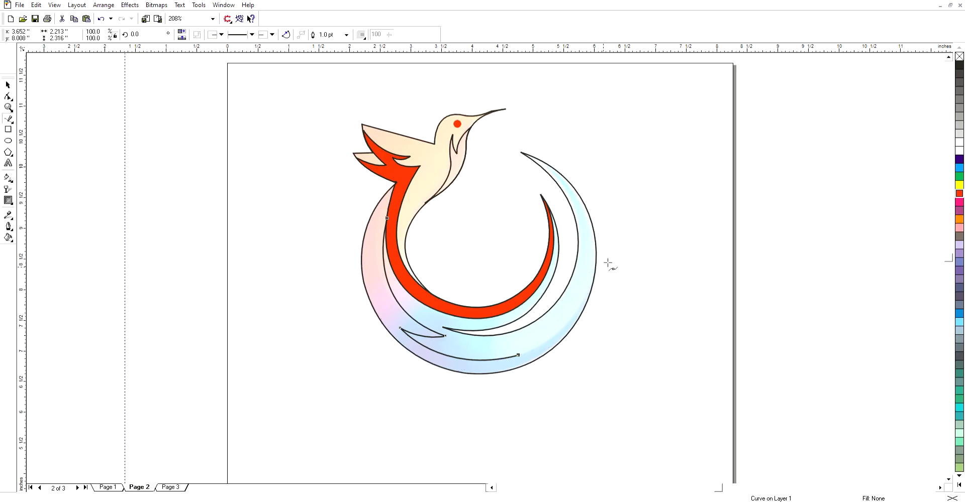
{"action": "left_click_drag", "start_coordinate": [590, 306], "coordinate": [643, 181]}
{"action": "double_click", "coordinate": [611, 259]}
- Move the new curve's end node up just outside the ring and lengthen its handle downward to round the last segment
{"action": "left_click", "coordinate": [8, 97]}
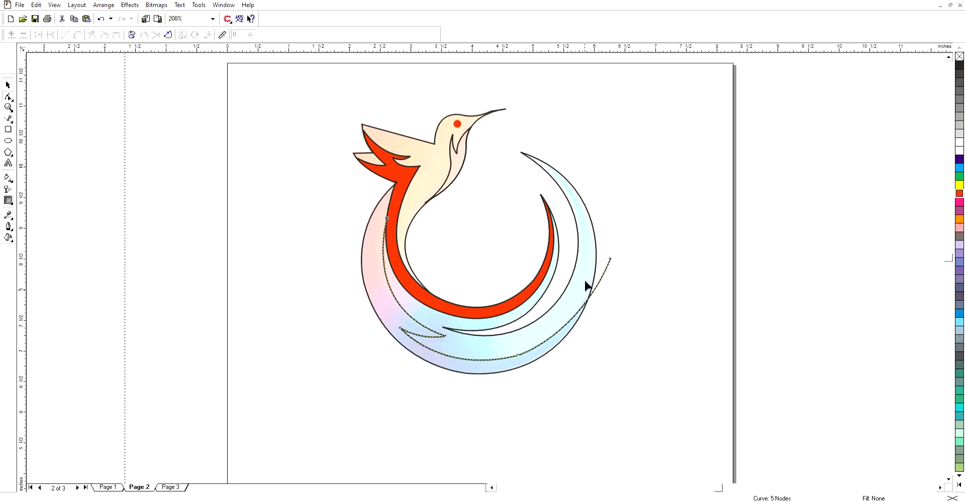
{"action": "left_click_drag", "start_coordinate": [611, 251], "coordinate": [609, 239]}
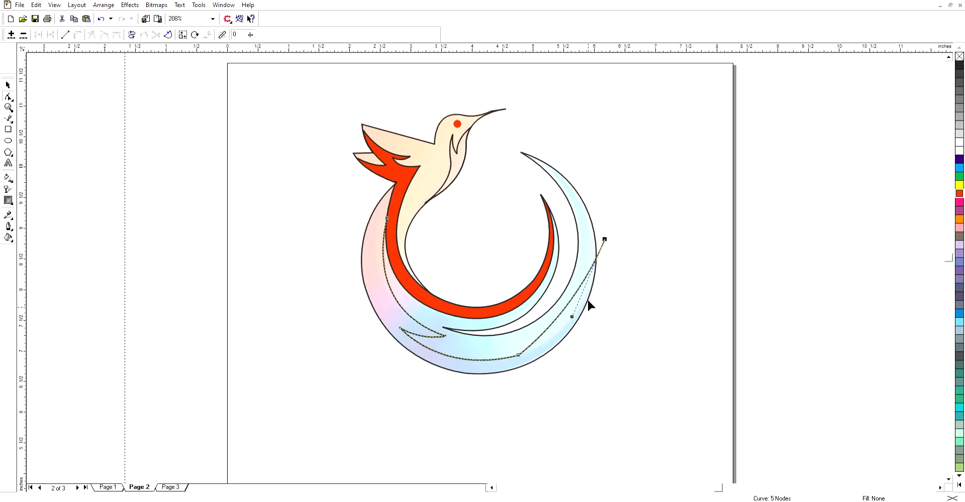
{"action": "left_click", "coordinate": [573, 316]}
{"action": "left_click", "coordinate": [605, 238]}
{"action": "left_click_drag", "start_coordinate": [573, 314], "coordinate": [585, 341]}
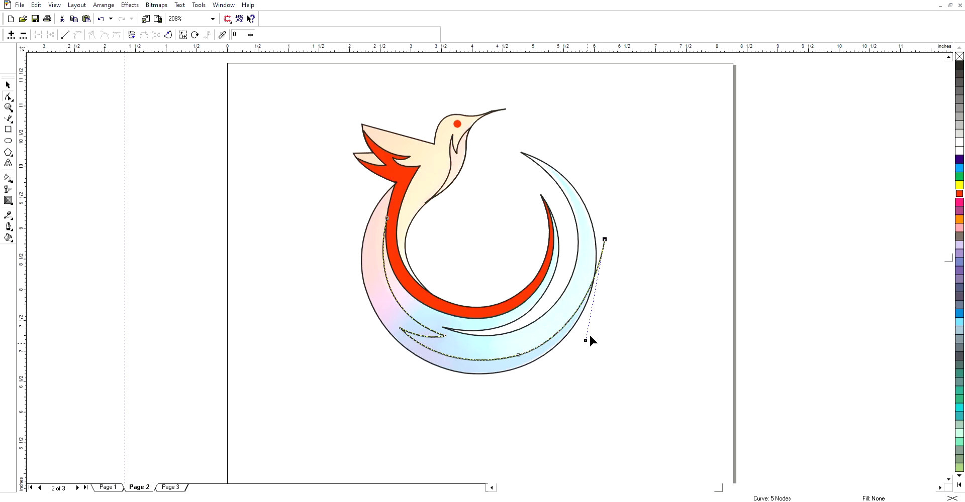
- Close the curve with straight segments outside the ring, from its end node around the base and back to its start at the red body
{"action": "left_click", "coordinate": [9, 117]}
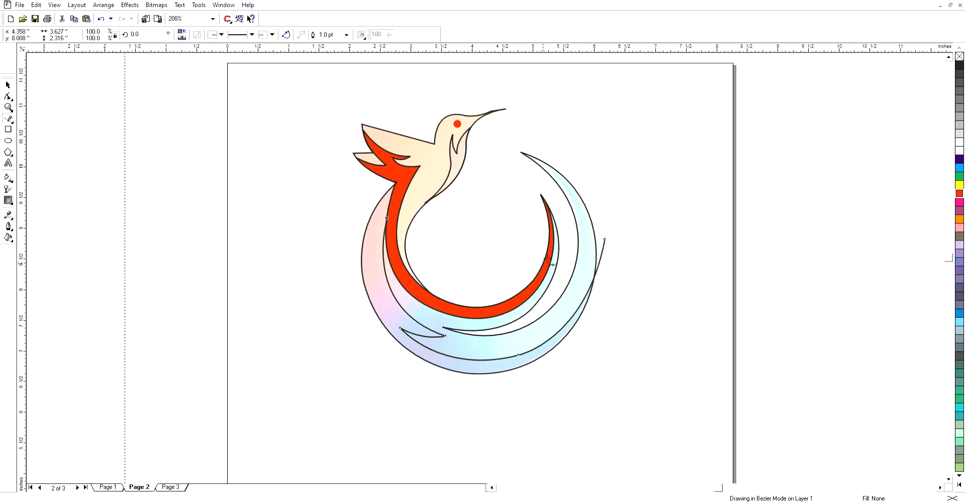
{"action": "left_click", "coordinate": [605, 240]}
{"action": "left_click", "coordinate": [604, 346]}
{"action": "left_click", "coordinate": [551, 379]}
{"action": "left_click", "coordinate": [457, 383]}
{"action": "left_click", "coordinate": [386, 363]}
{"action": "left_click", "coordinate": [330, 283]}
{"action": "left_click", "coordinate": [334, 214]}
{"action": "left_click", "coordinate": [372, 187]}
{"action": "left_click_drag", "start_coordinate": [400, 181], "coordinate": [392, 213]}
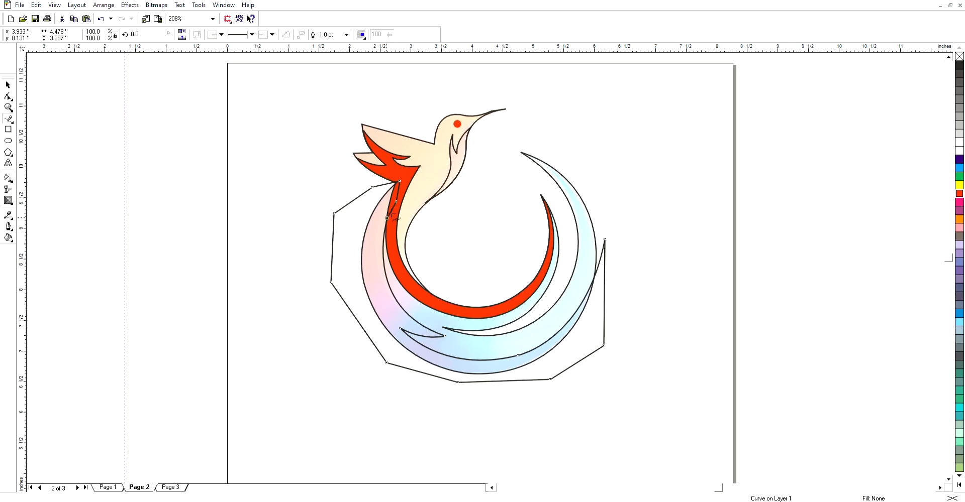
- Intersect the closed shape with the bird outline and delete the original polygonal shape
{"action": "left_click", "coordinate": [8, 85]}
{"action": "left_click", "coordinate": [500, 165]}
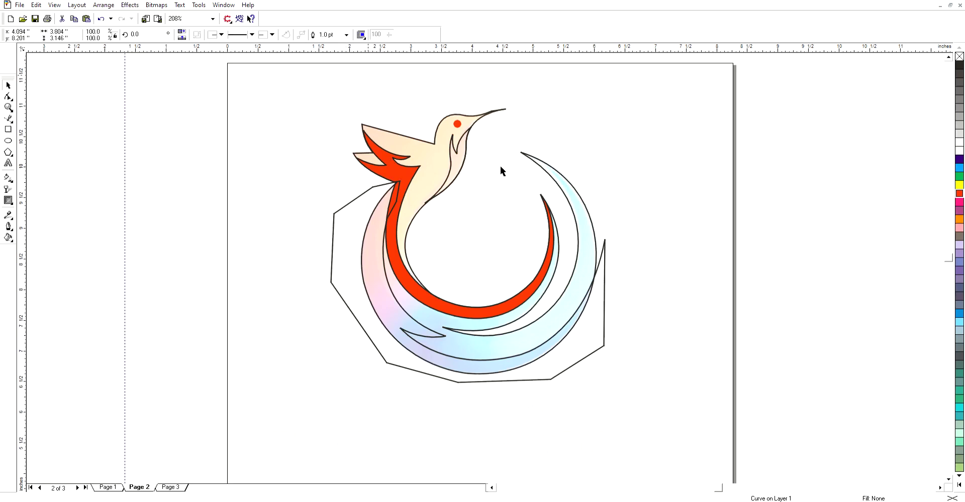
{"action": "left_click", "coordinate": [605, 242]}
{"action": "key", "text": "Delete"}
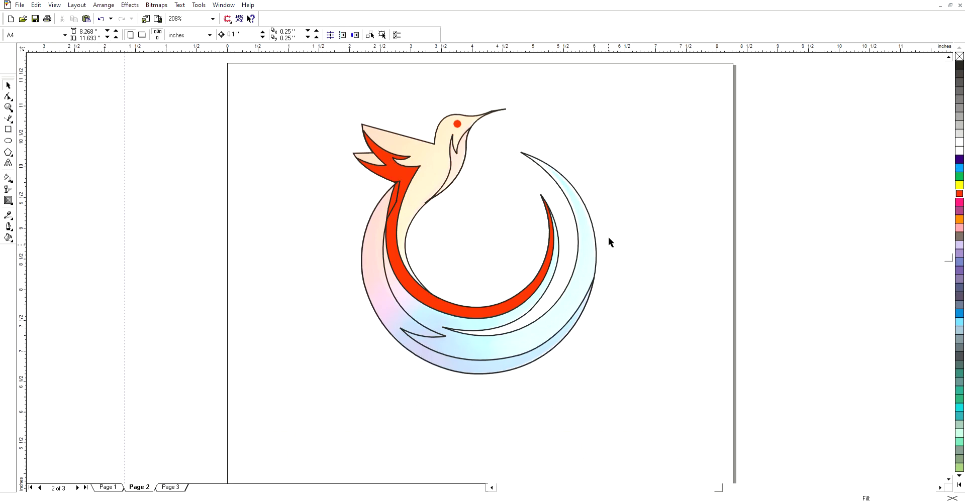
{"action": "left_click", "coordinate": [407, 329]}
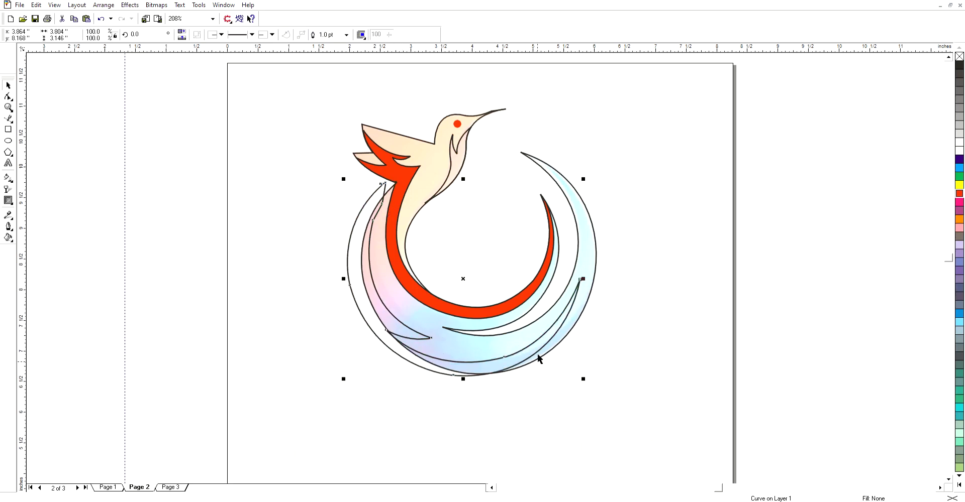
{"action": "left_click", "coordinate": [412, 169], "text": "shift"}
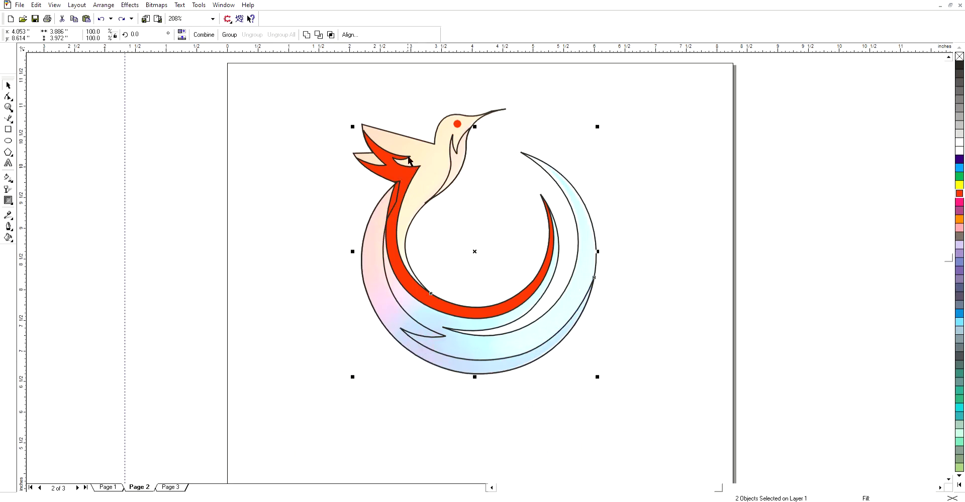
{"action": "left_click", "coordinate": [305, 197]}
{"action": "left_click", "coordinate": [413, 172]}
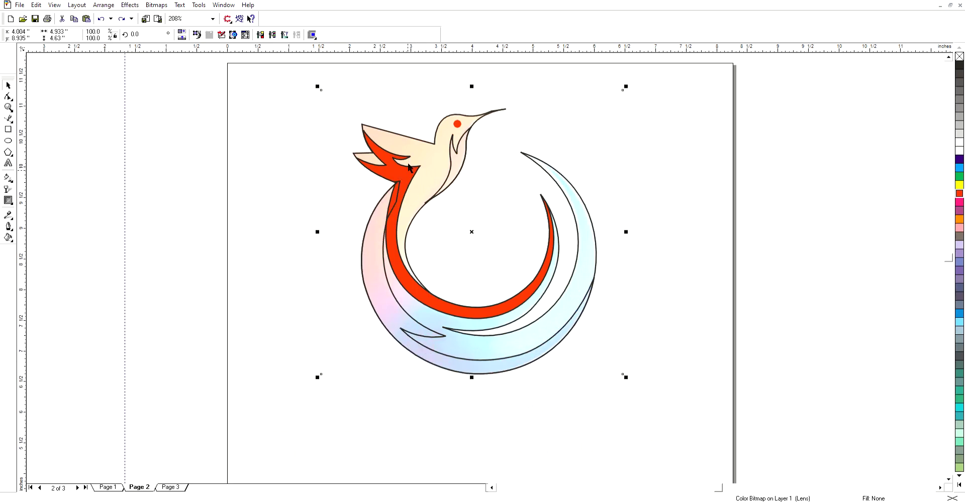
{"action": "left_click", "coordinate": [663, 234]}
- Trim the new outer ring shape with the red body shape to remove their overlap
{"action": "left_click", "coordinate": [415, 163]}
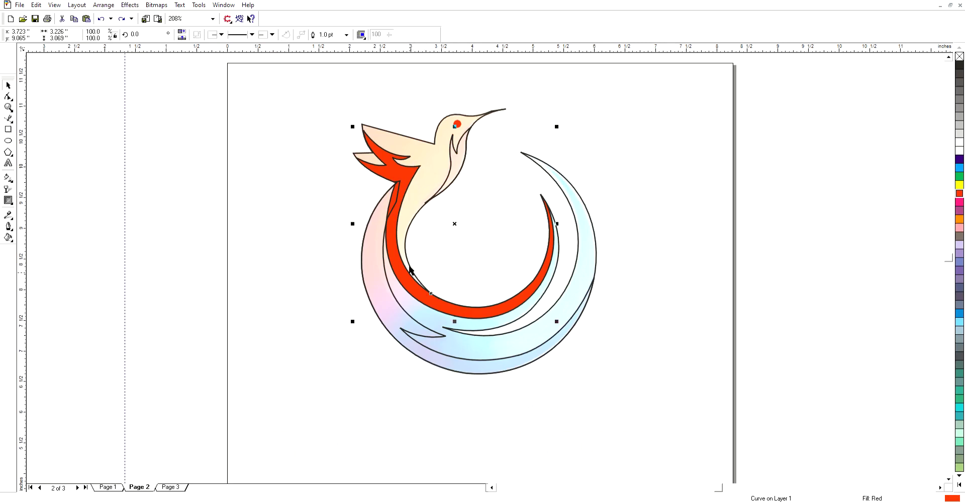
{"action": "left_click", "coordinate": [384, 273], "text": "shift"}
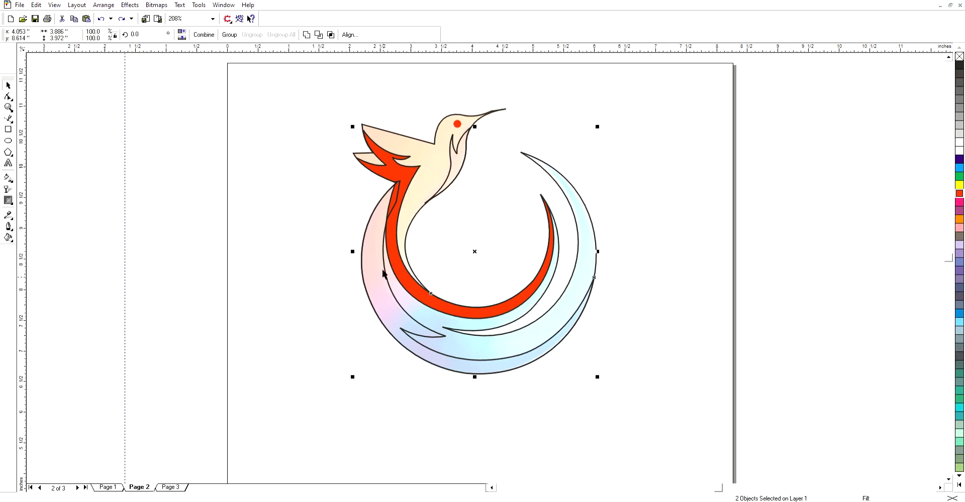
{"action": "left_click", "coordinate": [318, 35]}
{"action": "left_click", "coordinate": [633, 194]}
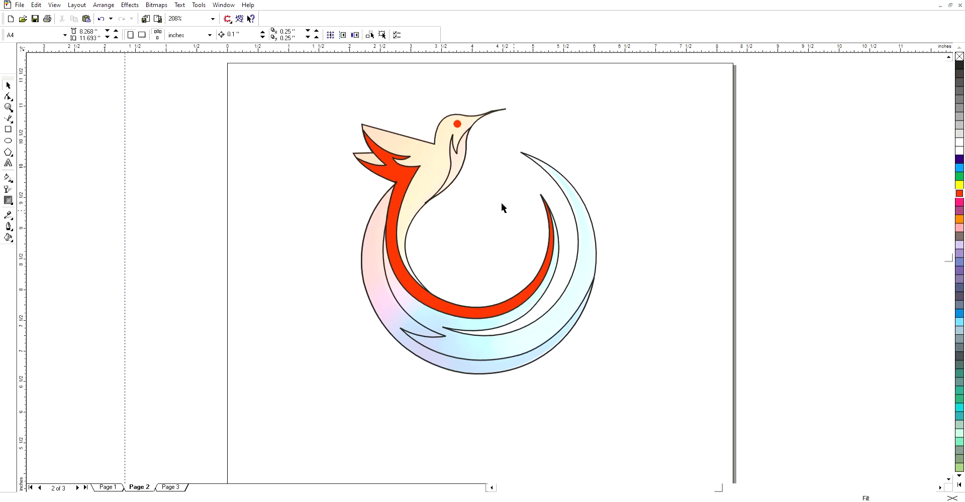
- Fill the trimmed outer ring shape with light pink and save the drawing
{"action": "left_click_drag", "start_coordinate": [407, 309], "coordinate": [357, 308]}
{"action": "key", "text": "ctrl+z"}
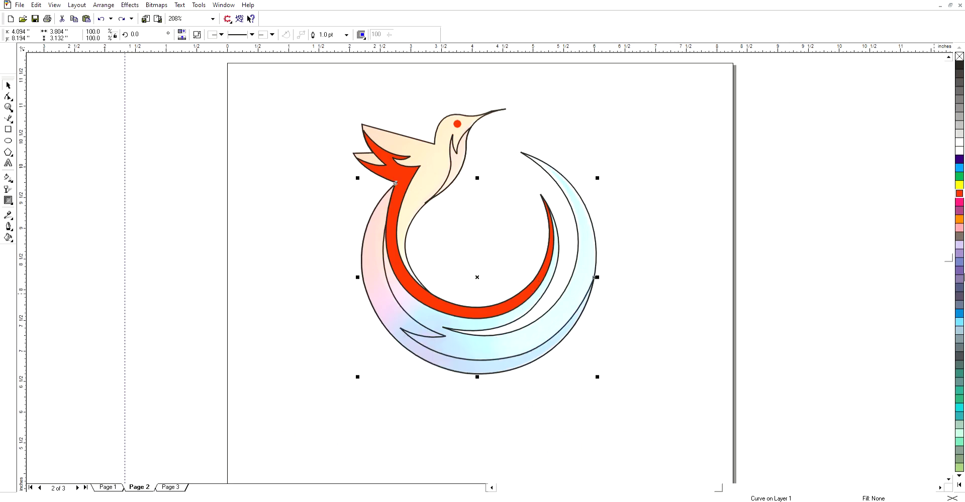
{"action": "left_click", "coordinate": [959, 227]}
{"action": "left_click", "coordinate": [758, 254]}
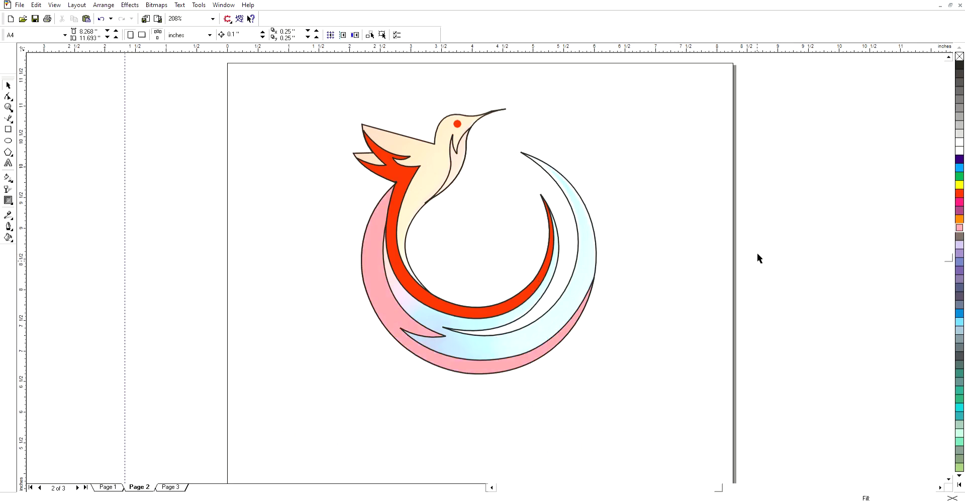
{"action": "left_click", "coordinate": [35, 18]}
- Give the outer ring shape a green to pale mint fountain fill and remove its outline
{"action": "left_click", "coordinate": [406, 318]}
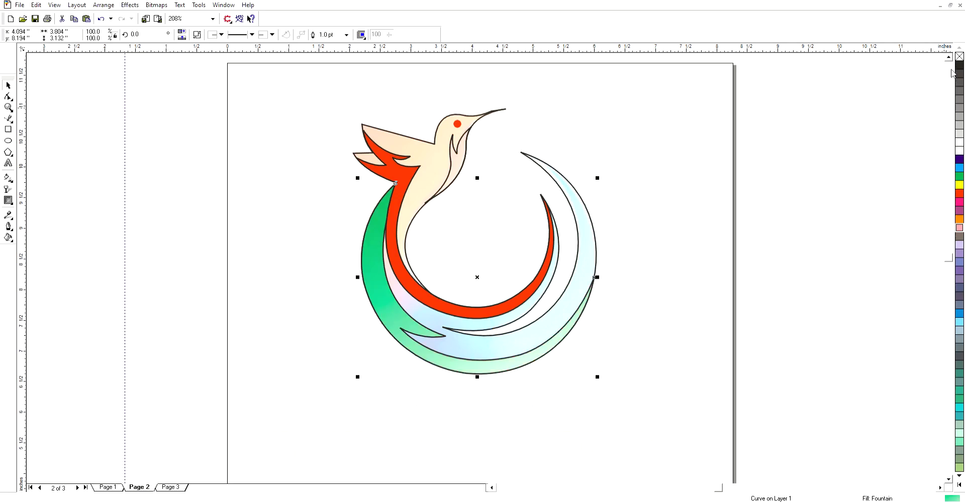
{"action": "right_click", "coordinate": [959, 56]}
{"action": "left_click", "coordinate": [699, 246]}
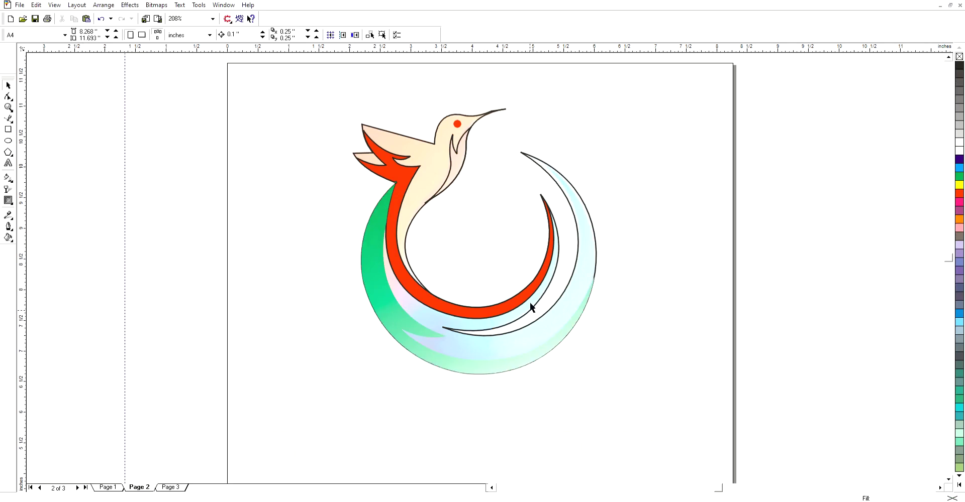
- Delete the faded reference bitmap behind the tracing and select the bird outline
{"action": "left_click", "coordinate": [512, 198]}
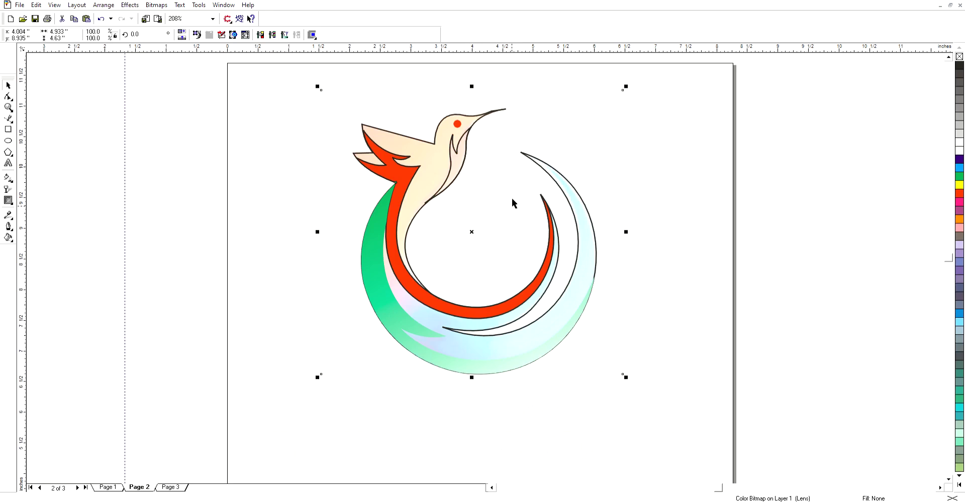
{"action": "key", "text": "Delete"}
{"action": "left_click", "coordinate": [484, 324]}
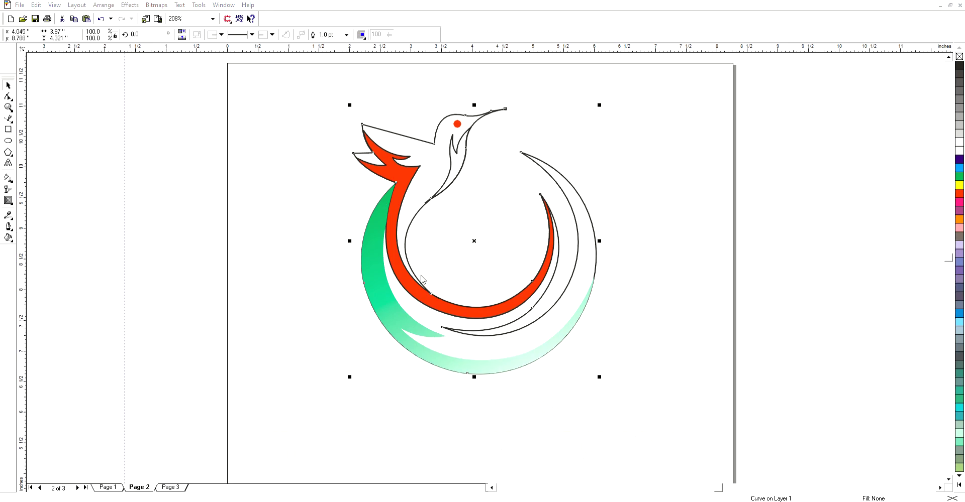
- Give the bird outline a sky blue to pale cyan fountain fill
{"action": "left_click", "coordinate": [497, 321]}
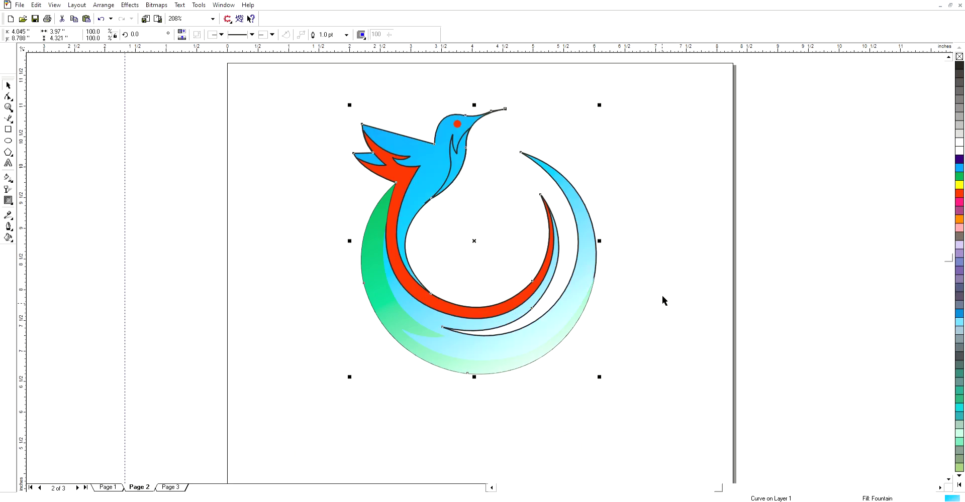
{"action": "left_click", "coordinate": [656, 256]}
- Give the bird's throat and breast shape a light orange to pale peach fountain fill and remove its outline
{"action": "left_click", "coordinate": [455, 145]}
{"action": "left_click", "coordinate": [594, 111]}
{"action": "left_click", "coordinate": [455, 144]}
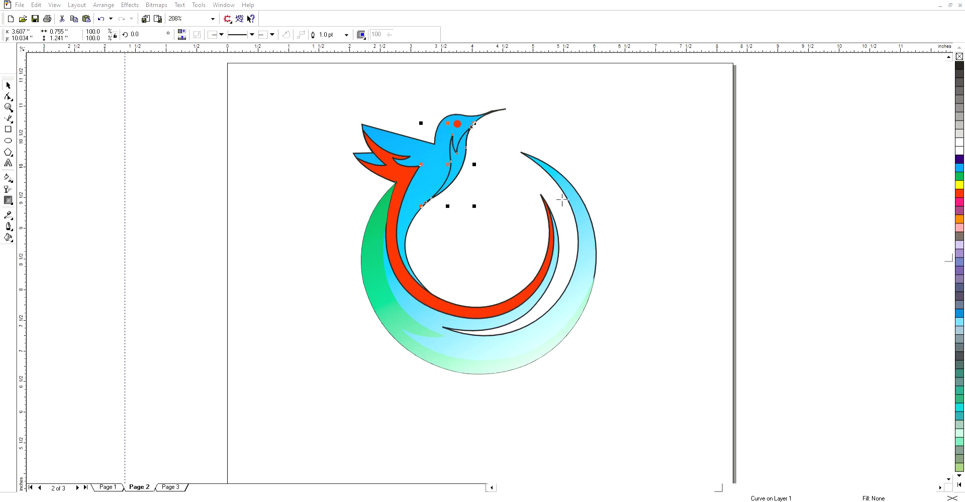
{"action": "left_click", "coordinate": [484, 328]}
{"action": "right_click", "coordinate": [959, 56]}
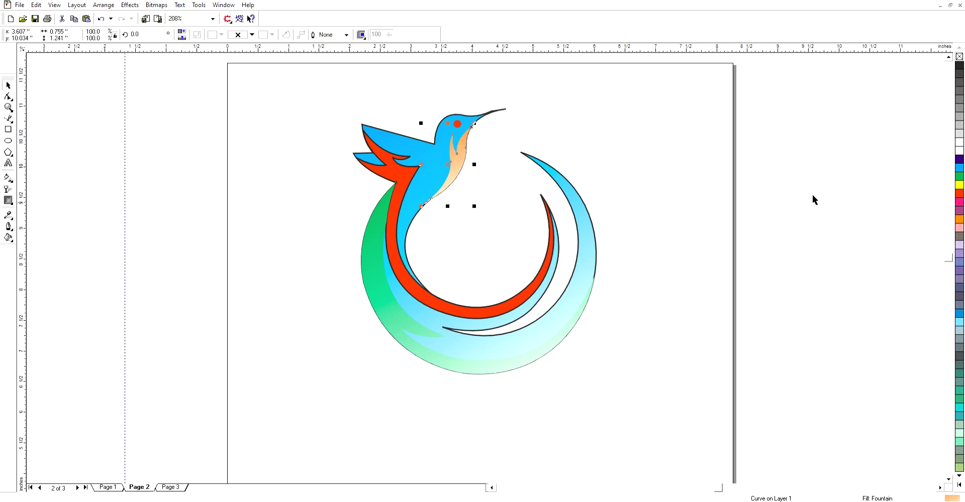
- Replace the red wing and inner ring shape's fill with an orange to cream fountain fill and remove its outline
{"action": "left_click", "coordinate": [779, 208]}
{"action": "left_click", "coordinate": [415, 170]}
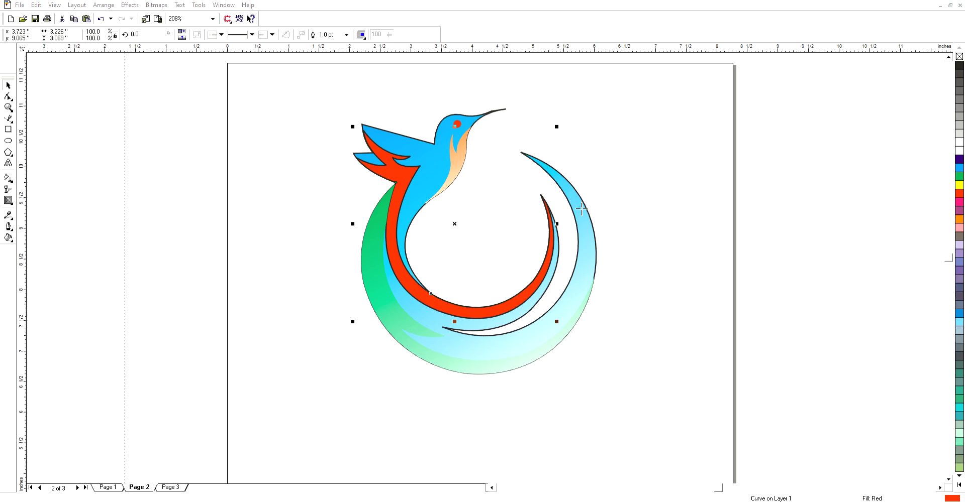
{"action": "left_click", "coordinate": [498, 322]}
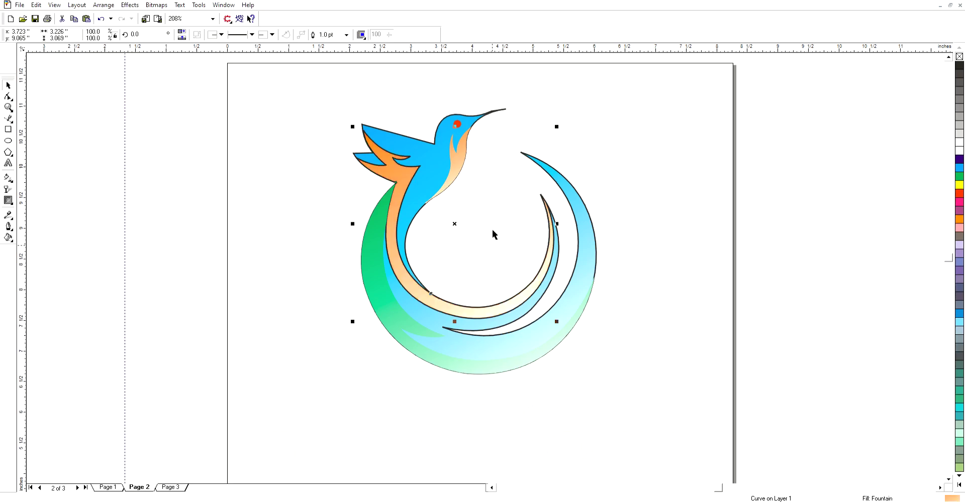
{"action": "left_click", "coordinate": [789, 159]}
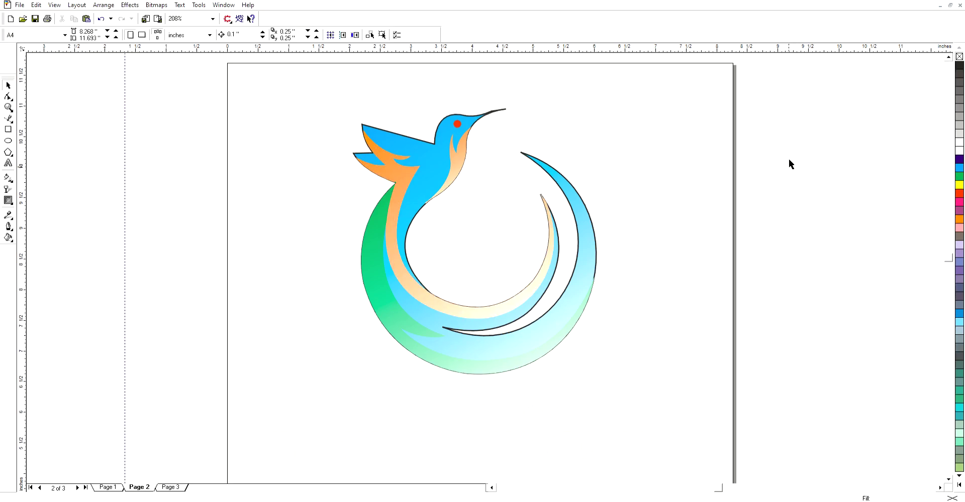
- Remove the outline from the blue bird shape and save the drawing
{"action": "left_click", "coordinate": [457, 325]}
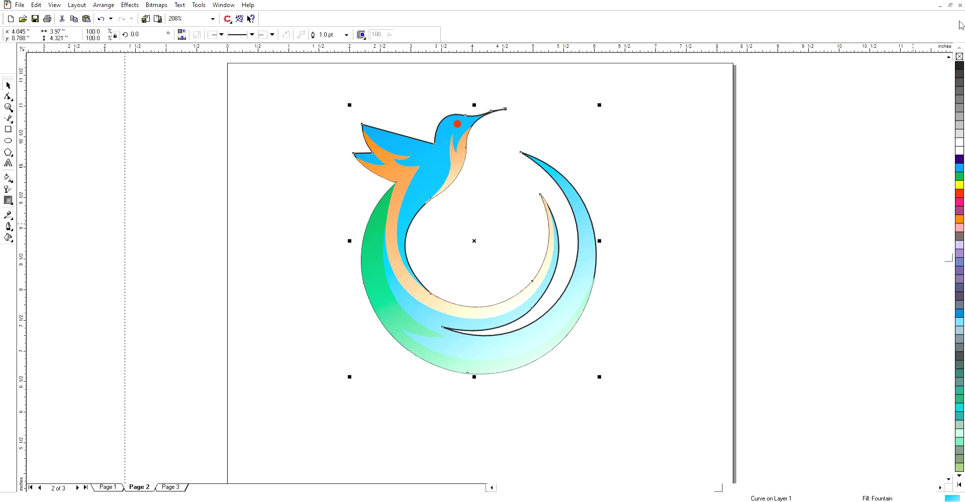
{"action": "right_click", "coordinate": [960, 56]}
{"action": "left_click", "coordinate": [830, 174]}
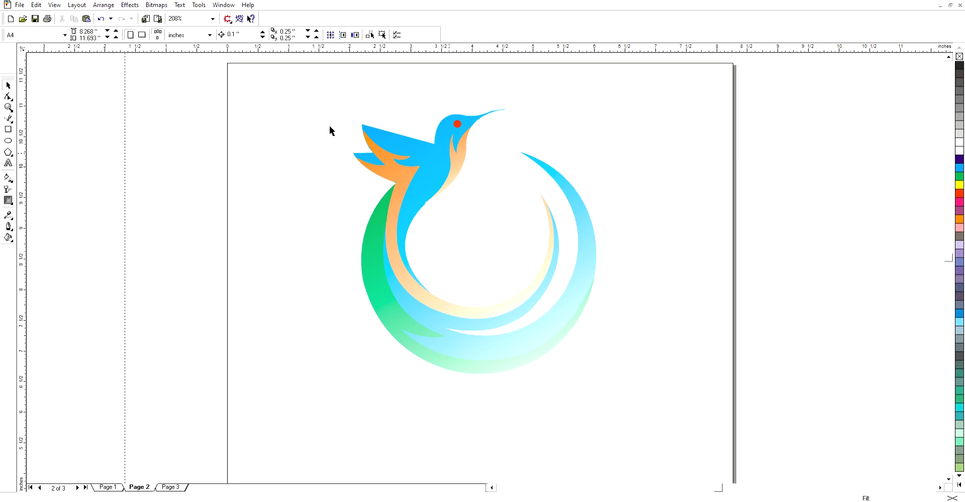
{"action": "left_click", "coordinate": [35, 19]}
- Examine the finished logo up close on page 2 and look over the title design on page 1
{"action": "left_click", "coordinate": [8, 107]}
{"action": "right_click", "coordinate": [504, 260]}
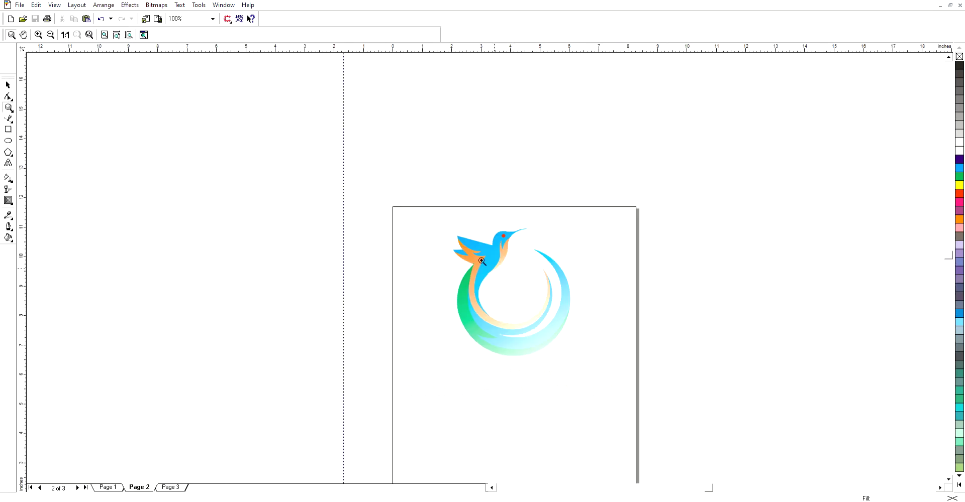
{"action": "left_click_drag", "start_coordinate": [377, 196], "coordinate": [665, 429]}
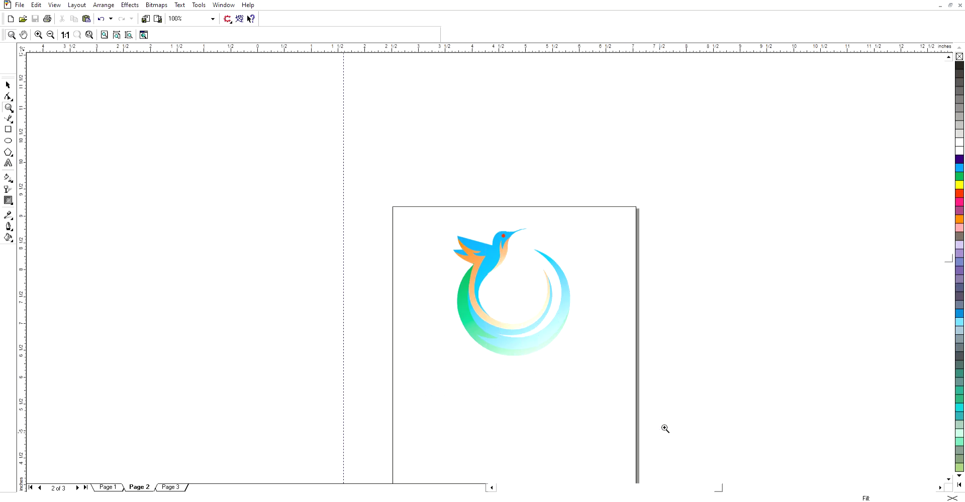
{"action": "left_click", "coordinate": [8, 85]}
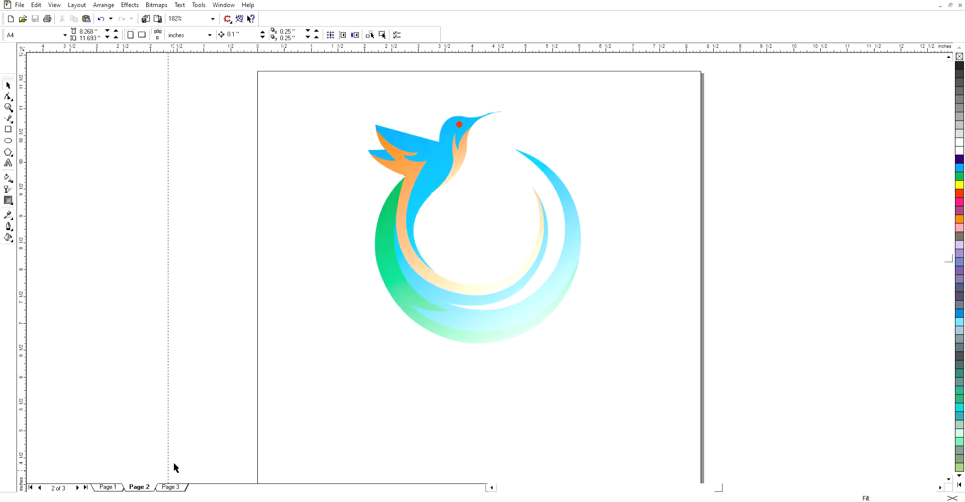
{"action": "left_click", "coordinate": [108, 487]}
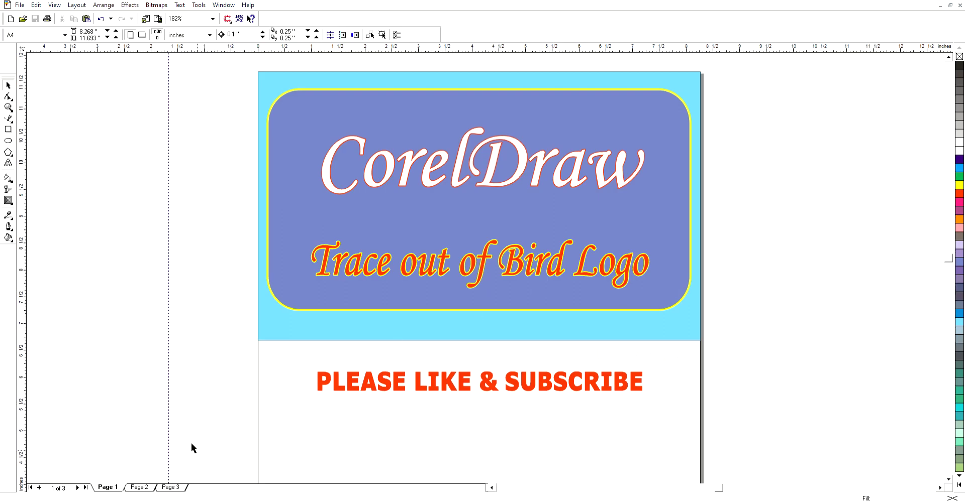
{"action": "left_click", "coordinate": [139, 487]}
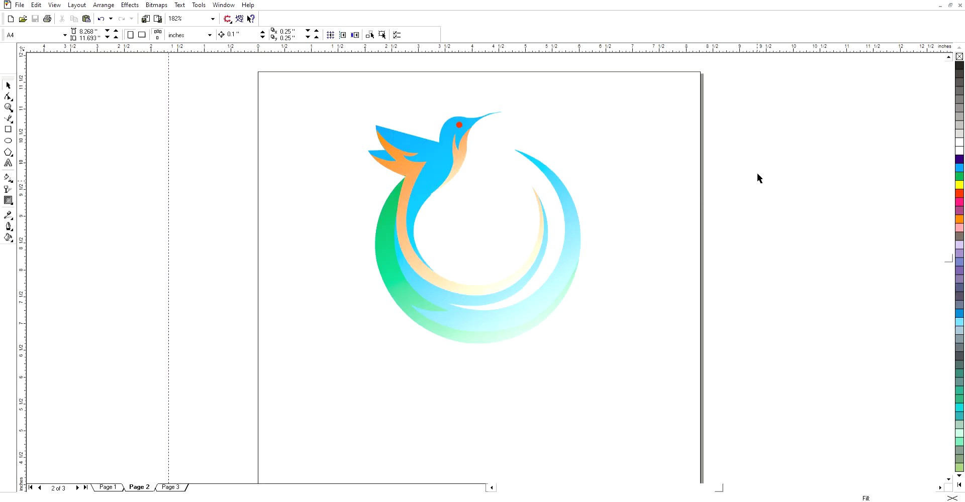